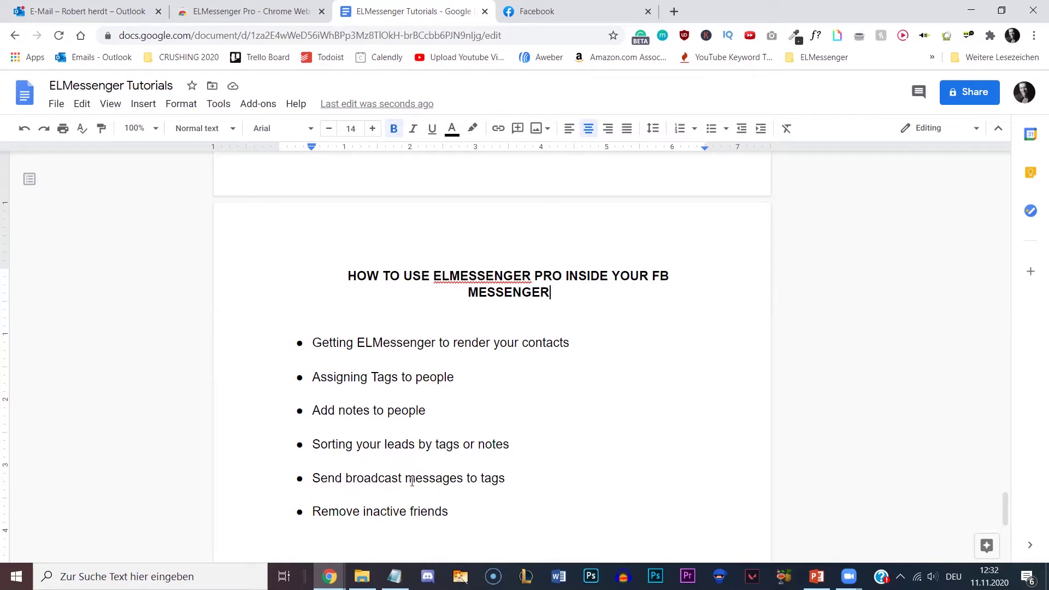
# - Switch to Facebook, open all chats in the full Messenger view, and reload the page to load ELMessenger Pro
pyautogui.click(550, 12)
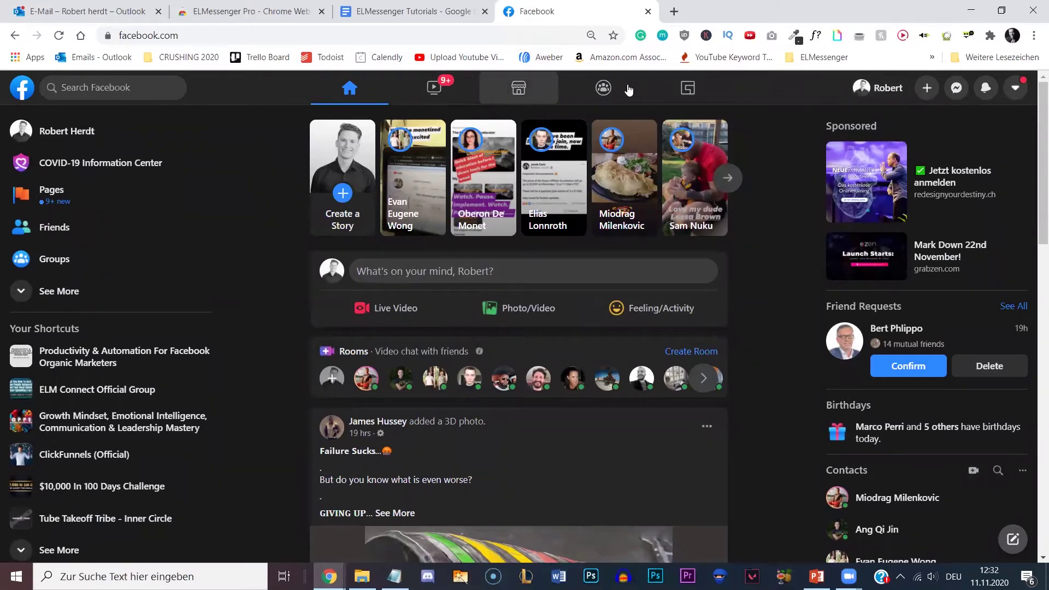
pyautogui.click(957, 89)
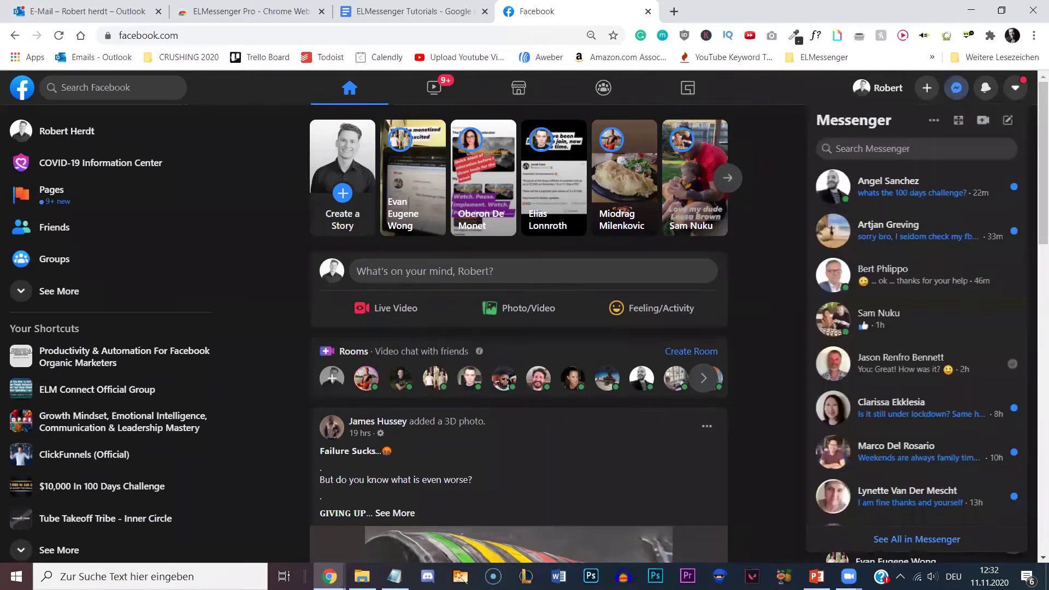
pyautogui.click(914, 542)
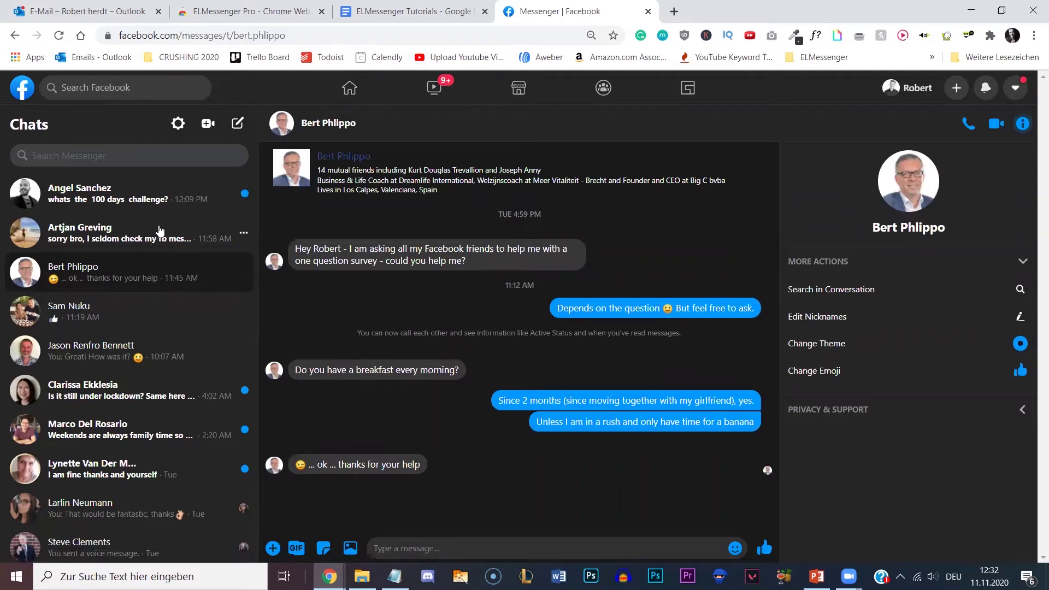
pyautogui.click(969, 36)
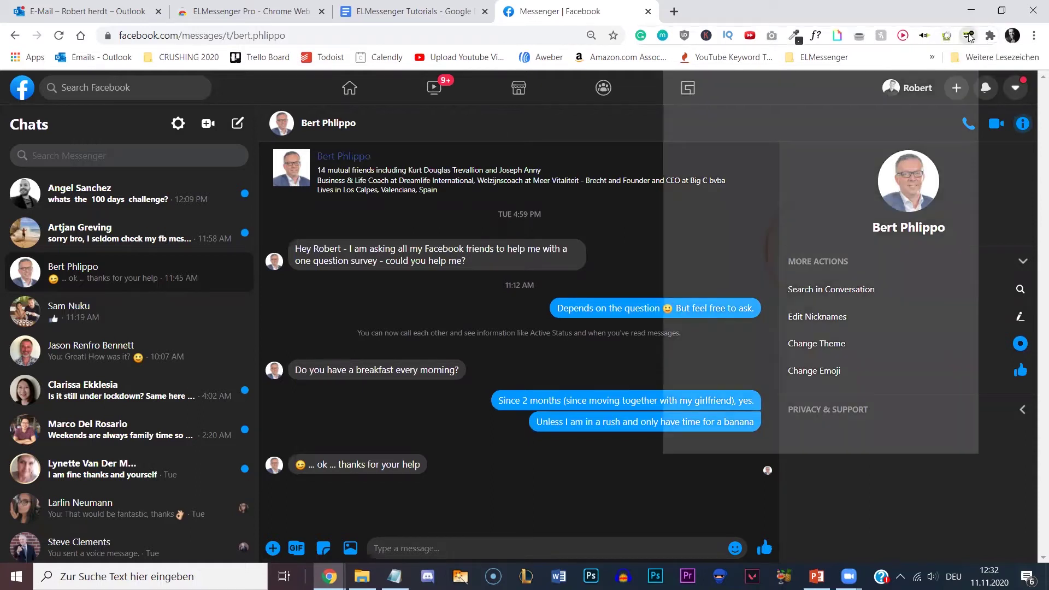
pyautogui.click(58, 36)
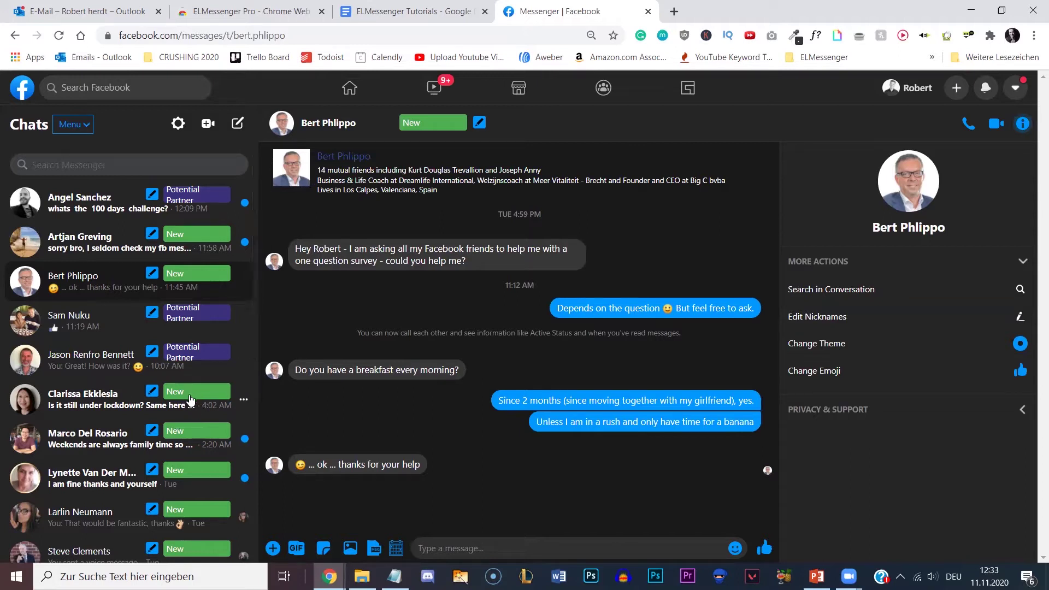
# - Review the New tag's settings in ELMessenger Pro, save the tag, and close the extension
pyautogui.click(969, 37)
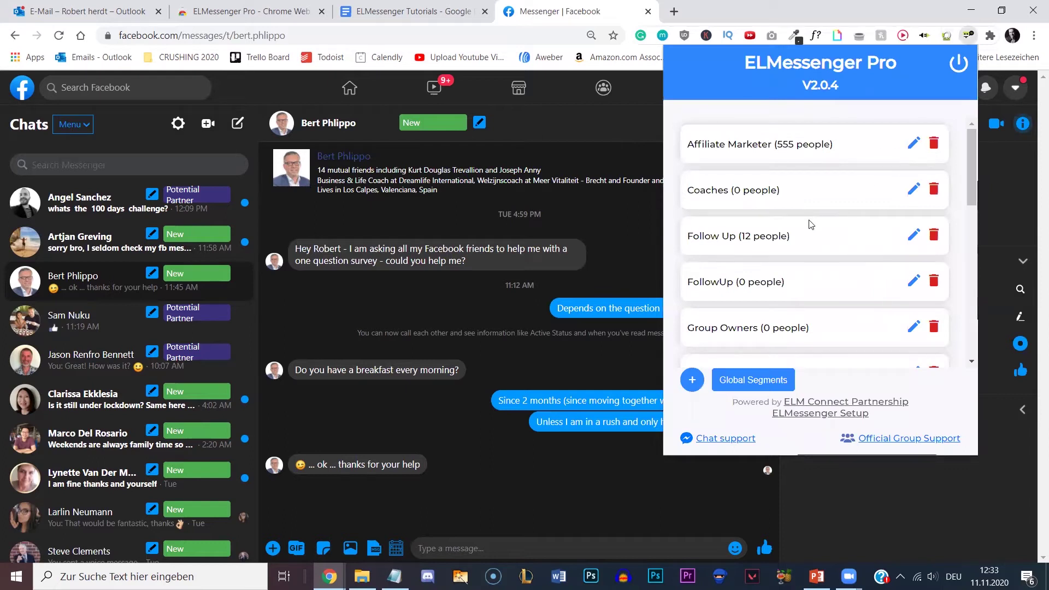
pyautogui.scroll(-5, 809, 225)
pyautogui.scroll(-1, 760, 230)
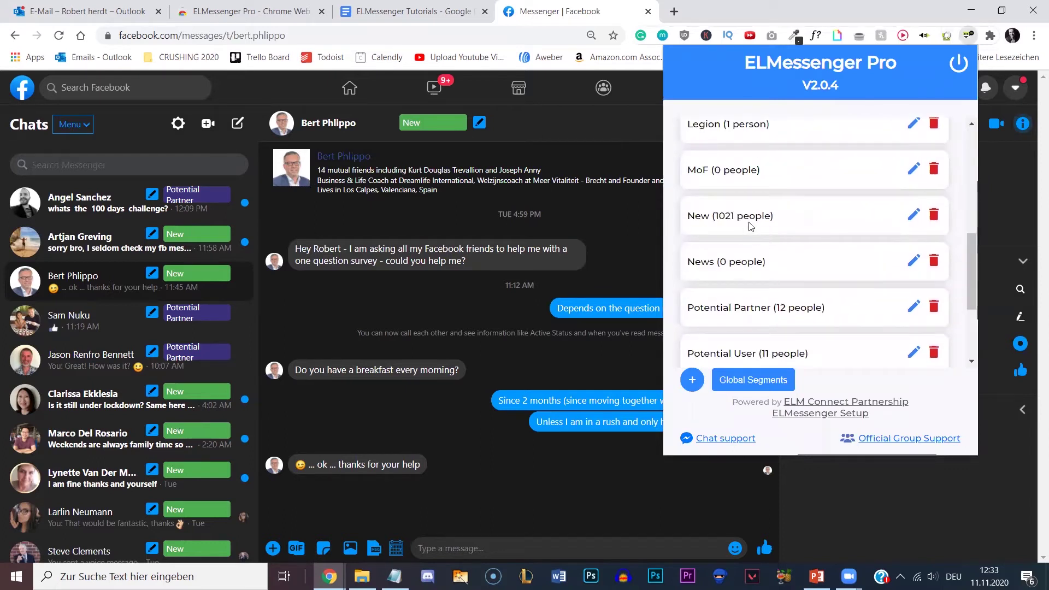
pyautogui.click(912, 216)
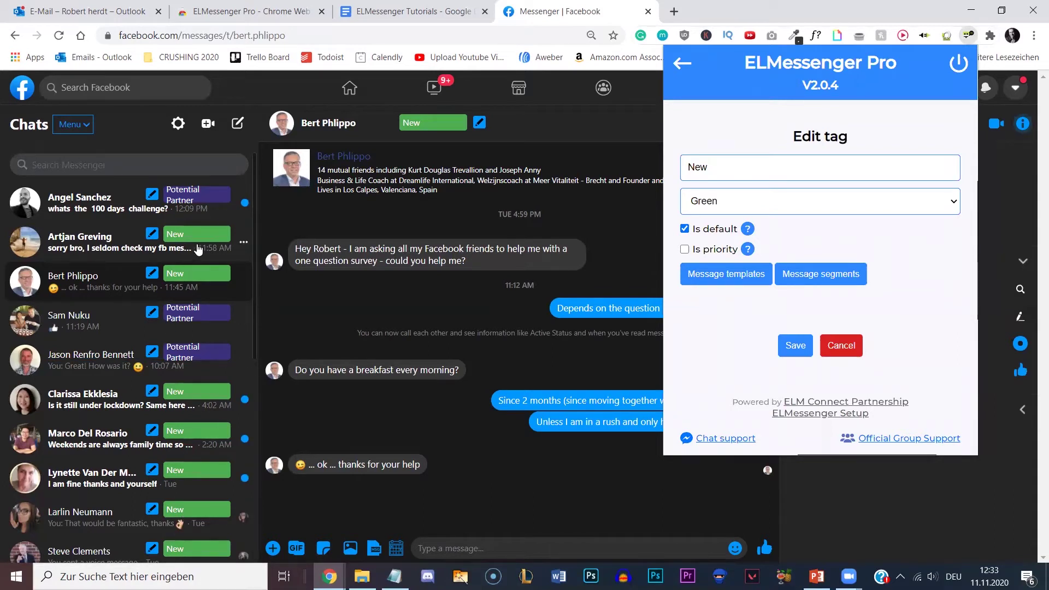
pyautogui.click(796, 345)
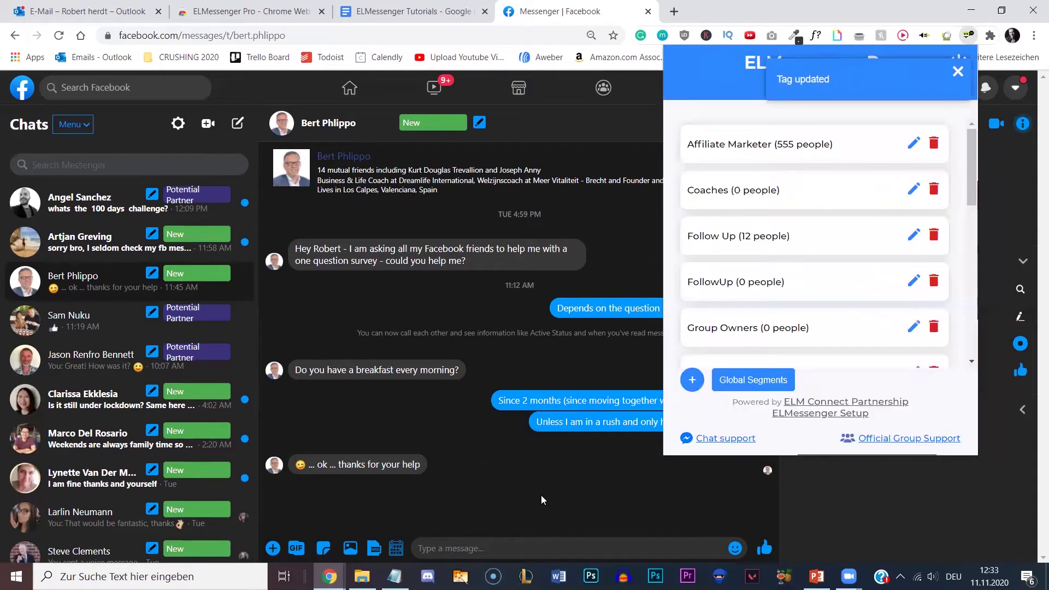
pyautogui.click(544, 499)
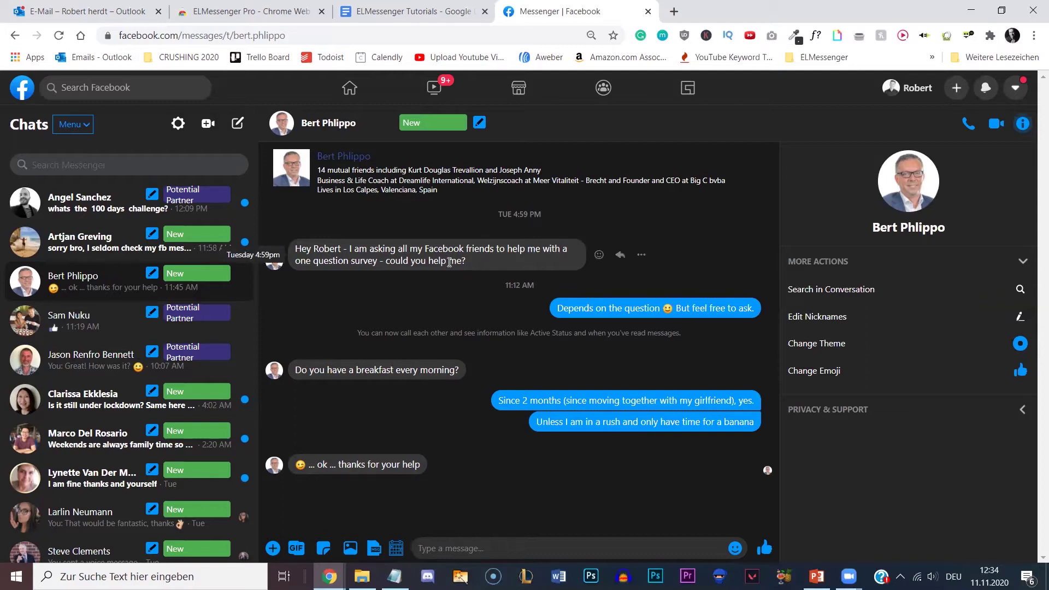
# - Assign the Potential User tag to the contact of the open conversation
pyautogui.click(423, 125)
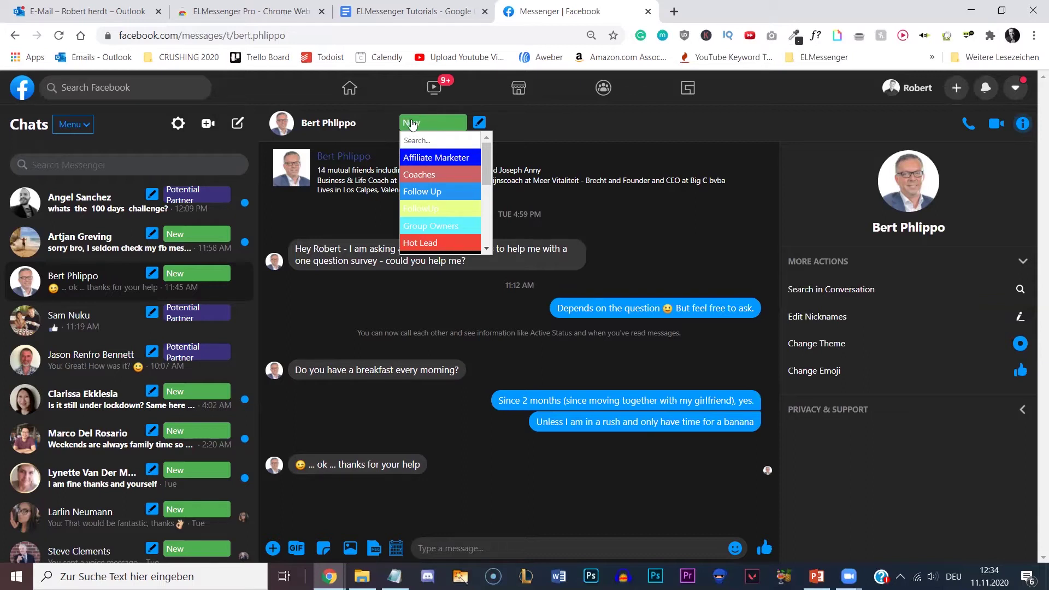
pyautogui.scroll(-3, 431, 180)
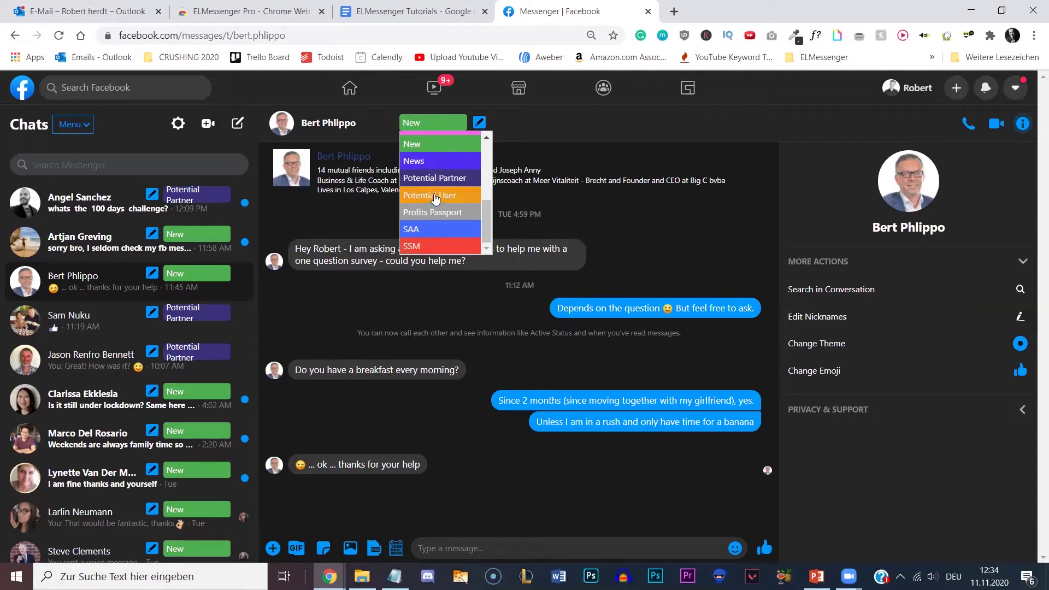
pyautogui.click(436, 198)
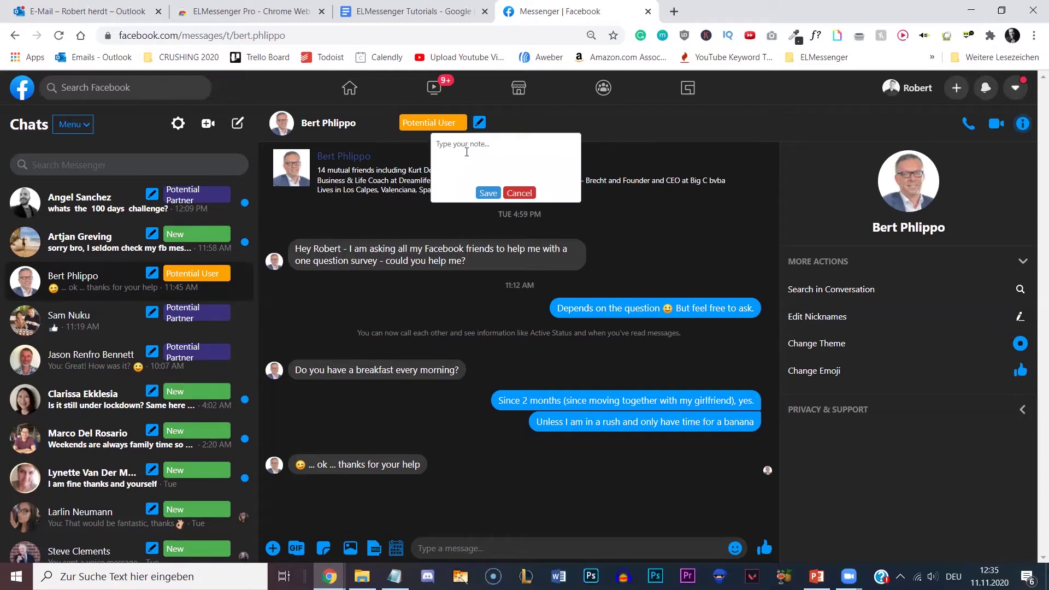
# - Save a note on the open contact reading "Cool note about" followed by the contact's first name
pyautogui.click(498, 152)
pyautogui.write('Cool')
pyautogui.click(482, 194)
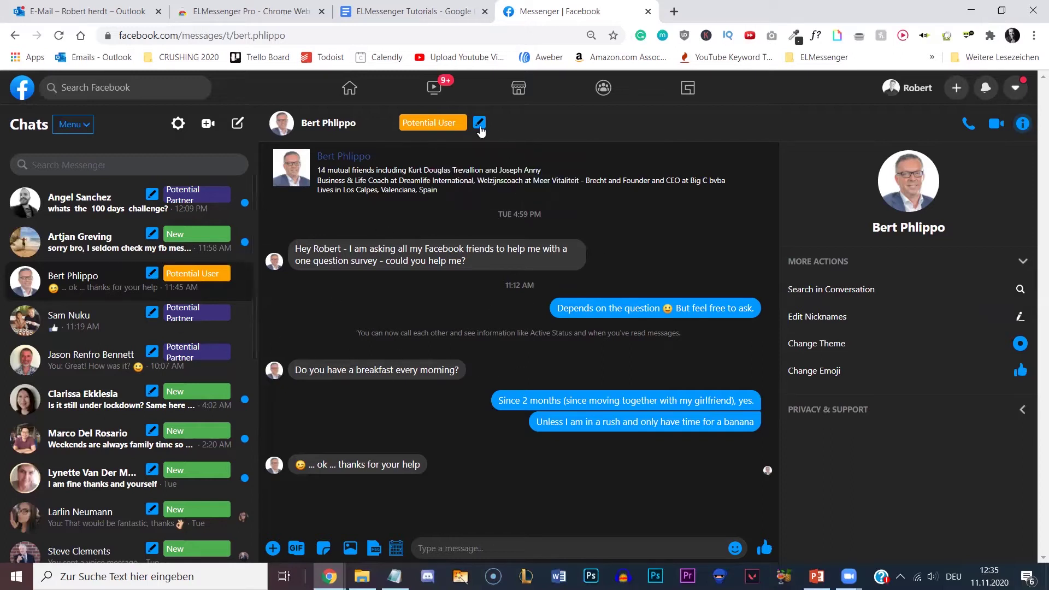
# - Reopen the contact's saved note to review it and close it without editing
pyautogui.click(479, 122)
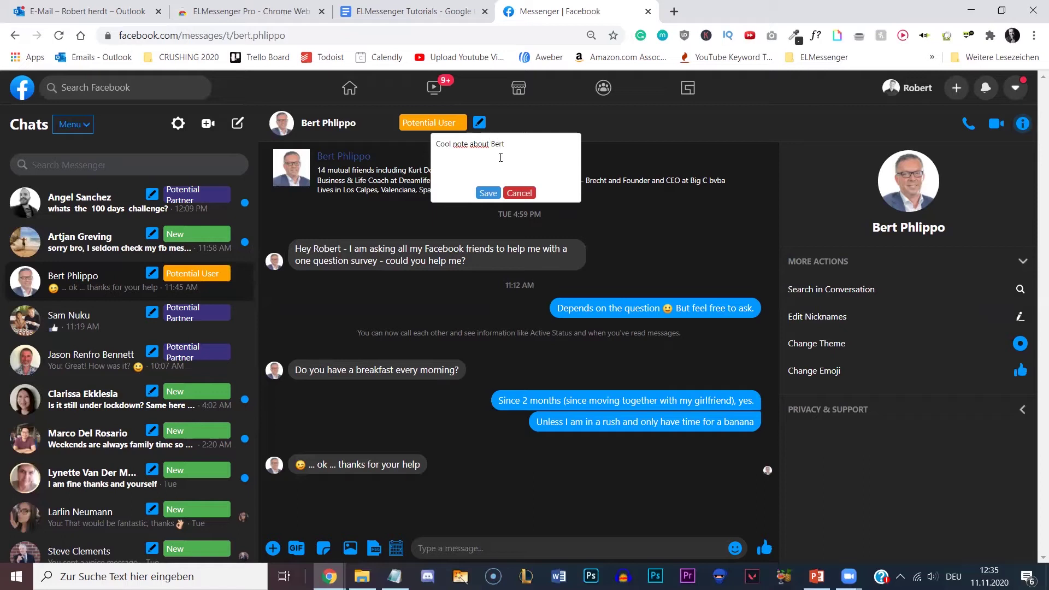
pyautogui.click(519, 194)
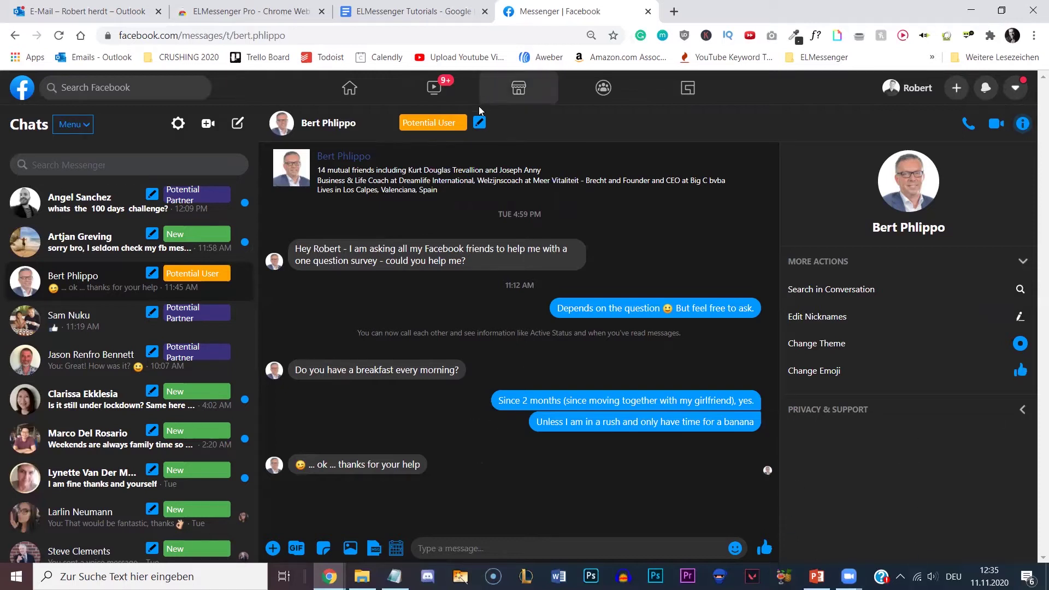
pyautogui.click(481, 124)
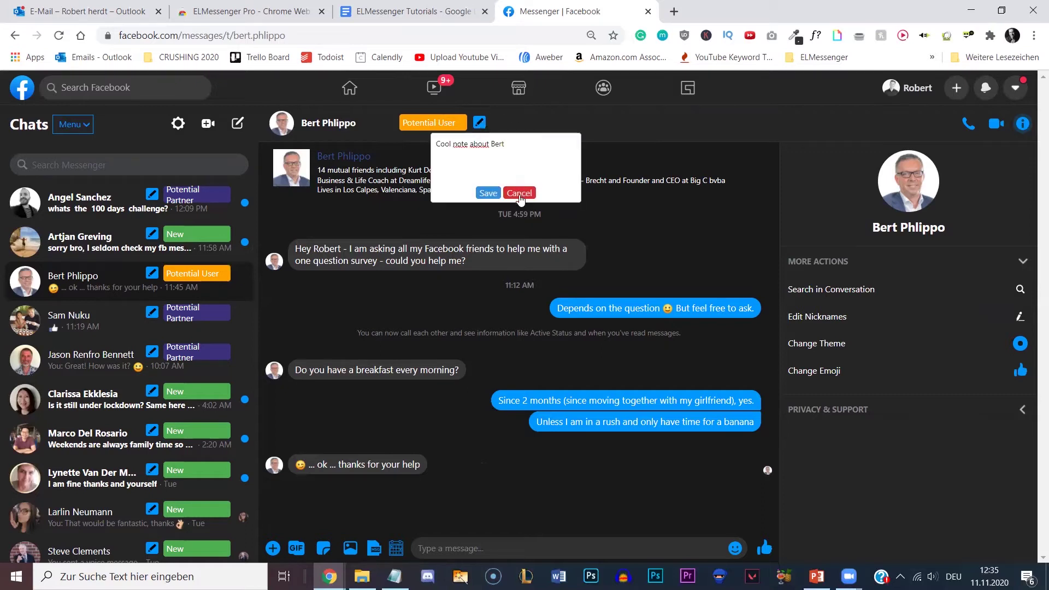
pyautogui.click(519, 195)
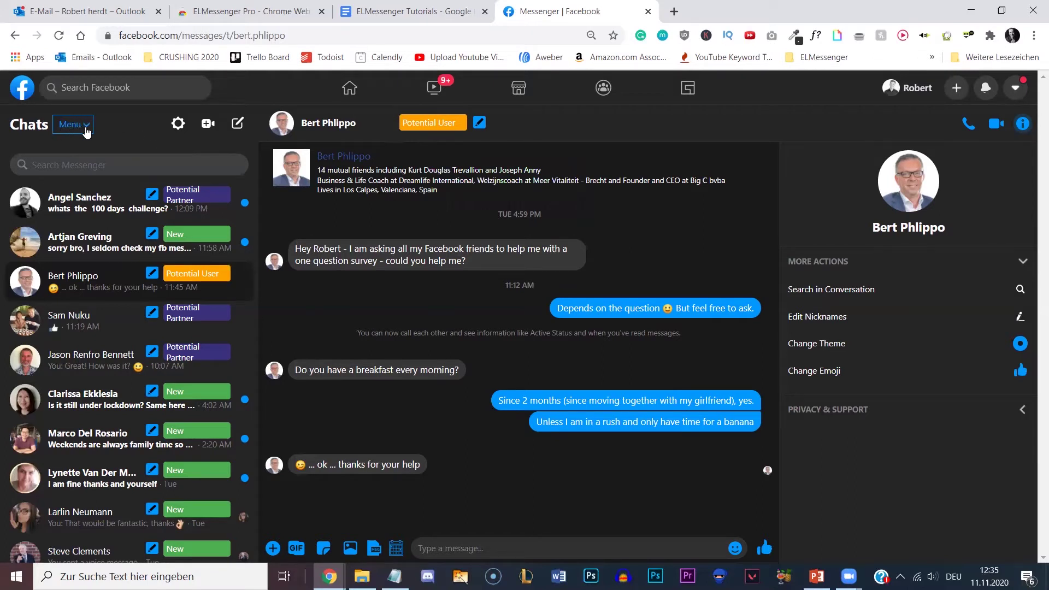
# - Filter the chat list by the Follow Up tag and close the filter options
pyautogui.click(90, 127)
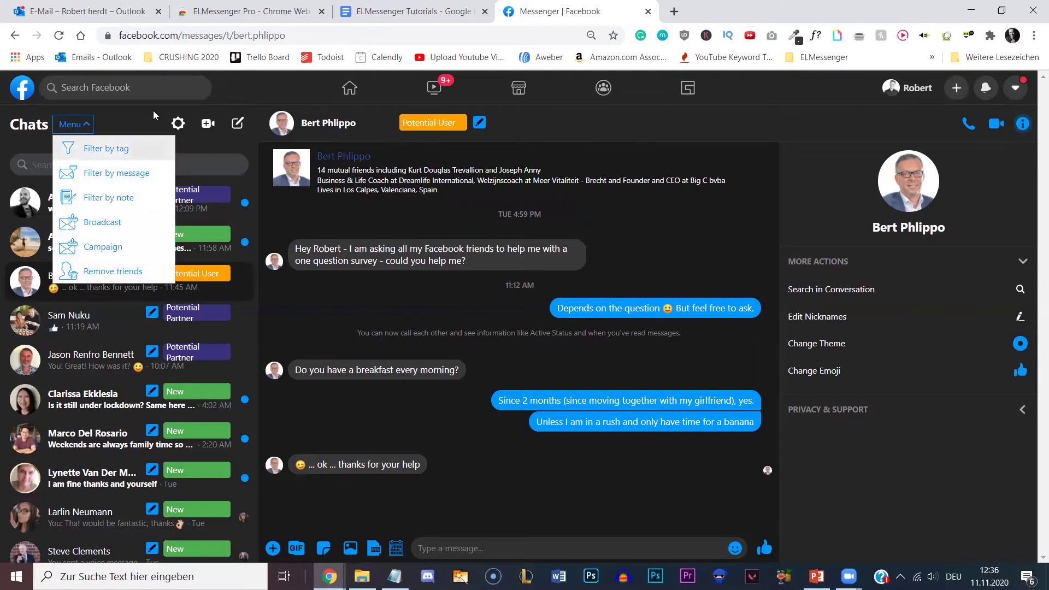
pyautogui.click(113, 149)
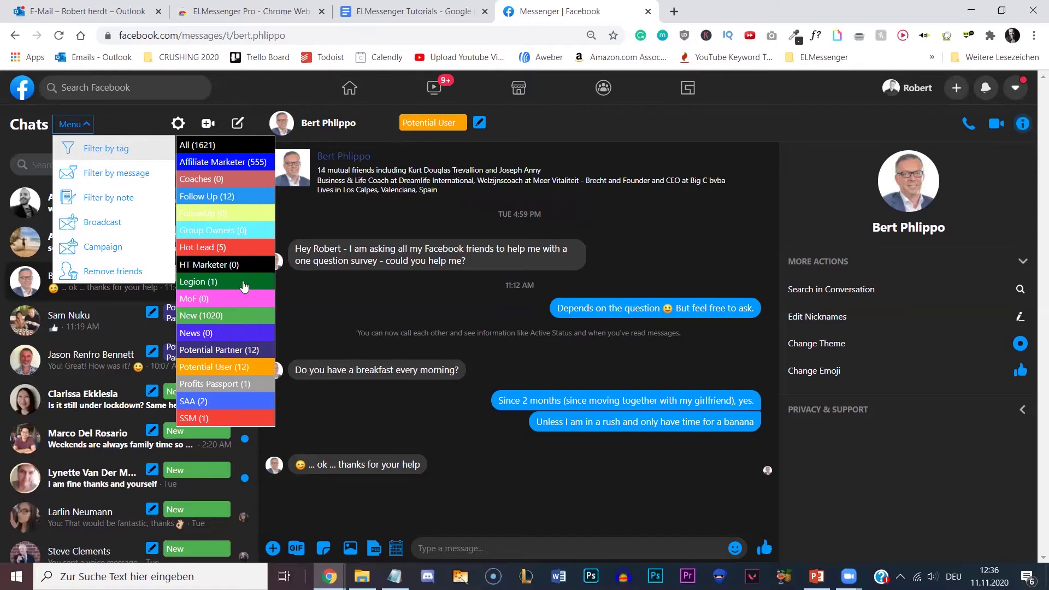
pyautogui.click(221, 198)
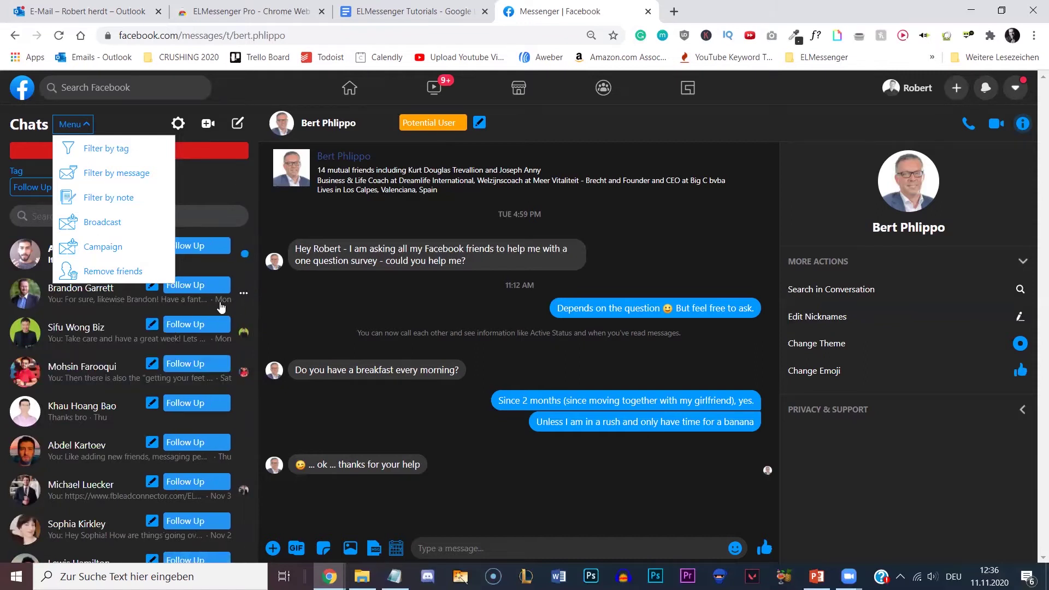
pyautogui.scroll(-3, 216, 284)
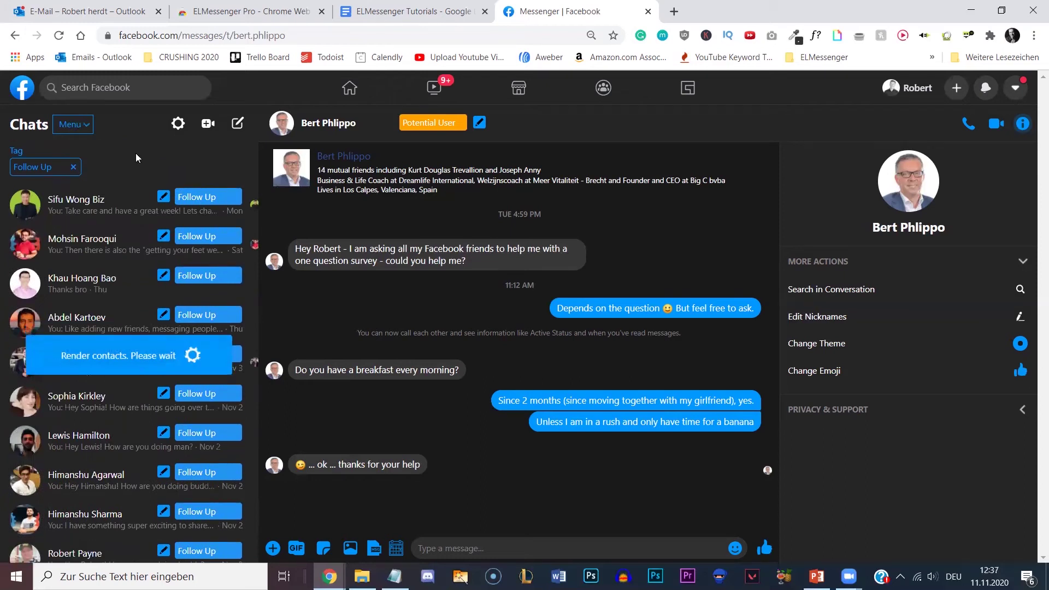
pyautogui.click(133, 152)
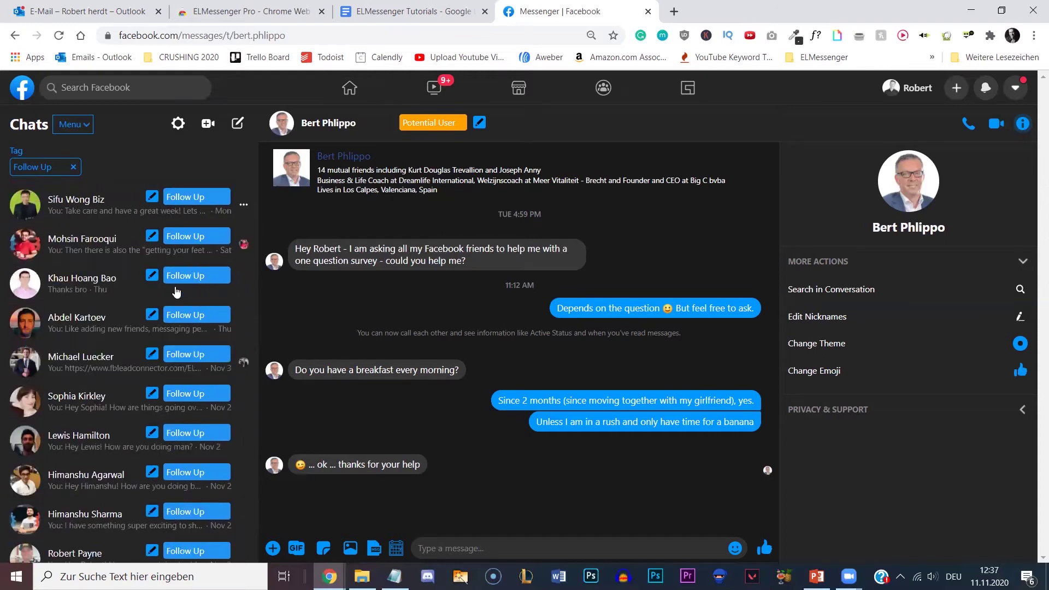
# - Open the conversation with the Follow Up contact whose last message is the fbleadconnector link
pyautogui.scroll(-1, 98, 285)
pyautogui.scroll(-1, 255, 298)
pyautogui.click(257, 319)
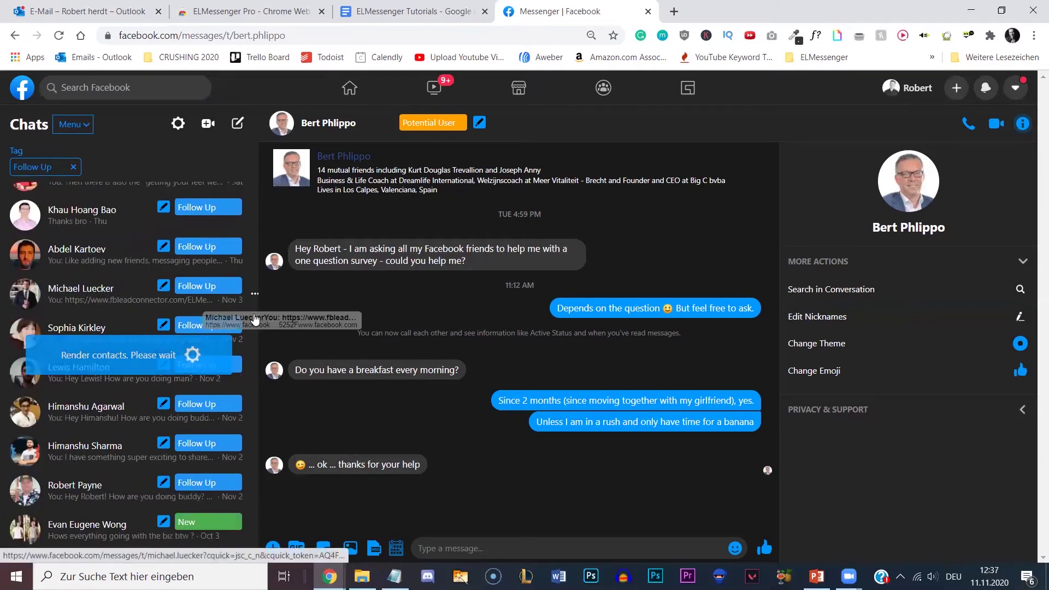
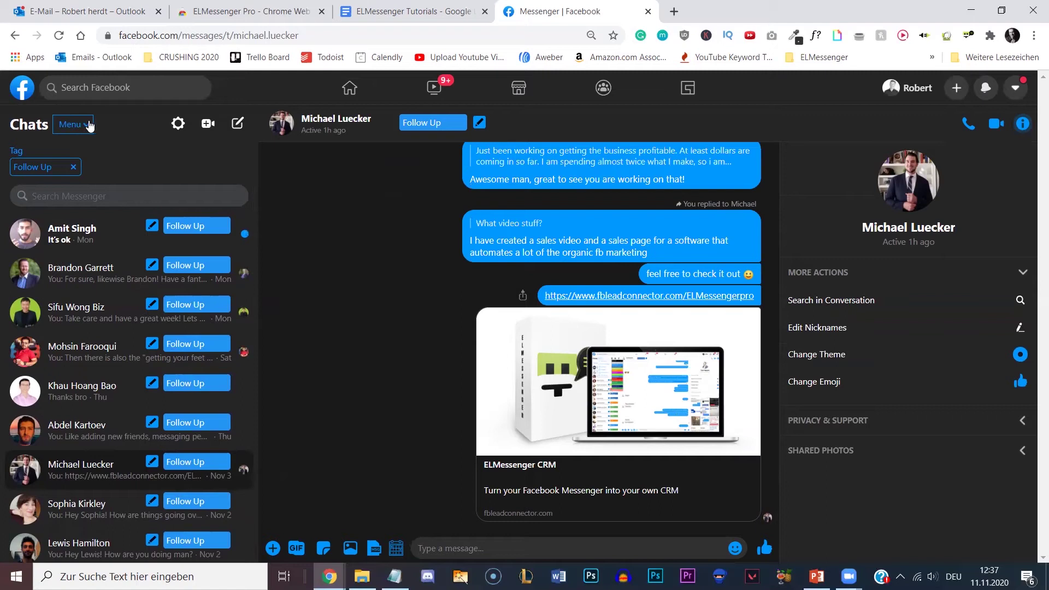
# - Set up a broadcast to the Affiliate Marketer tag with a 15 to 20 seconds send interval and the "Looks like we are both part of..." template
pyautogui.click(87, 125)
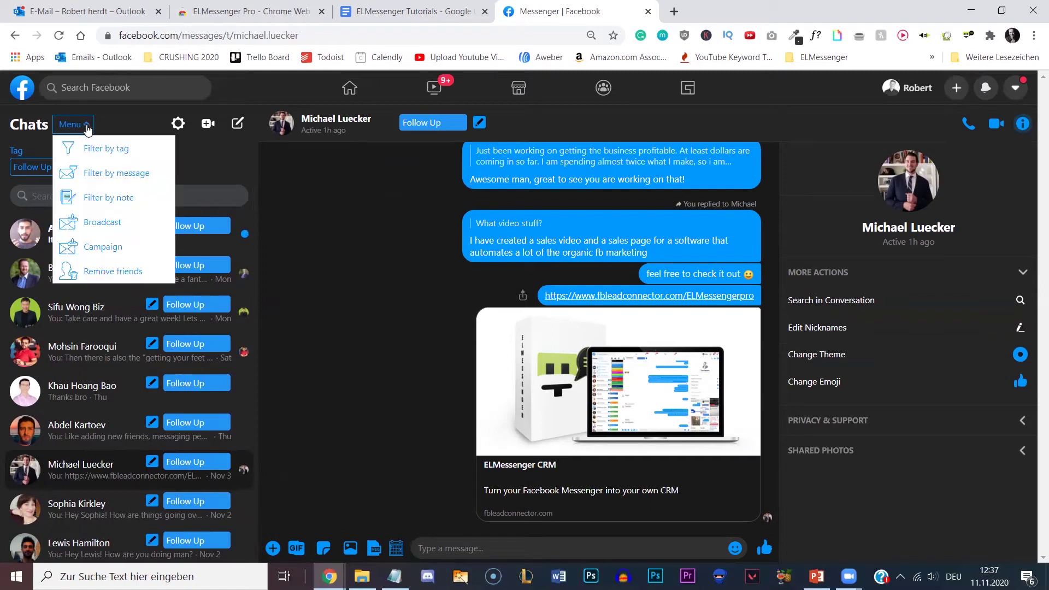
pyautogui.click(106, 223)
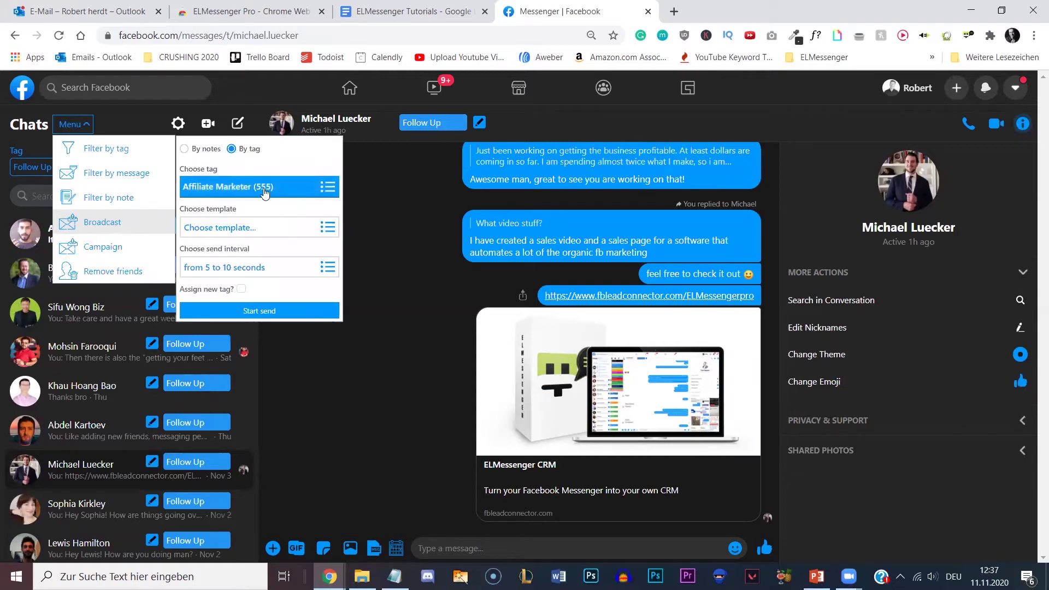
pyautogui.click(266, 234)
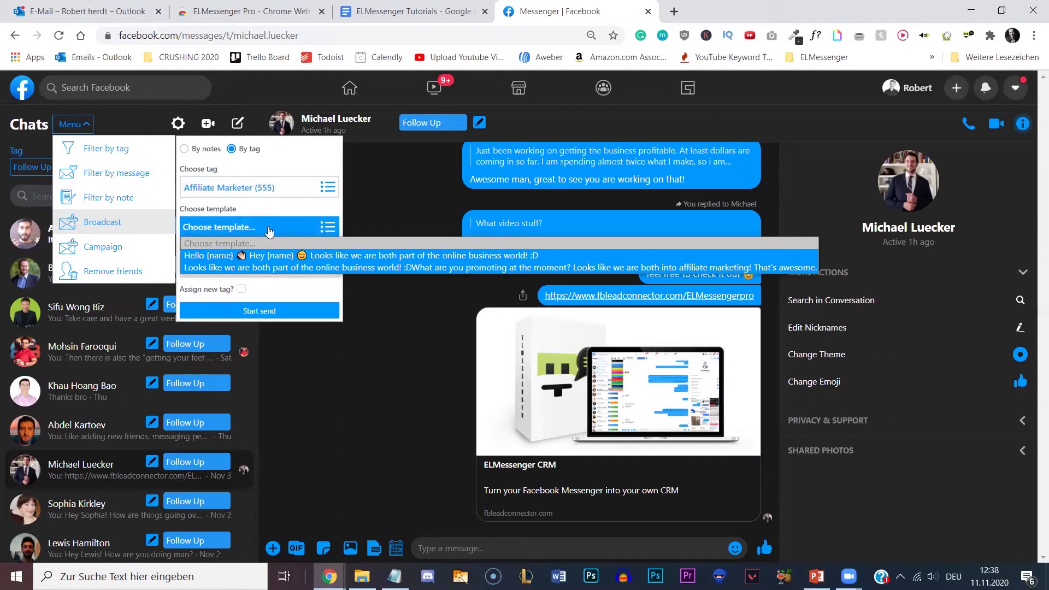
pyautogui.click(269, 232)
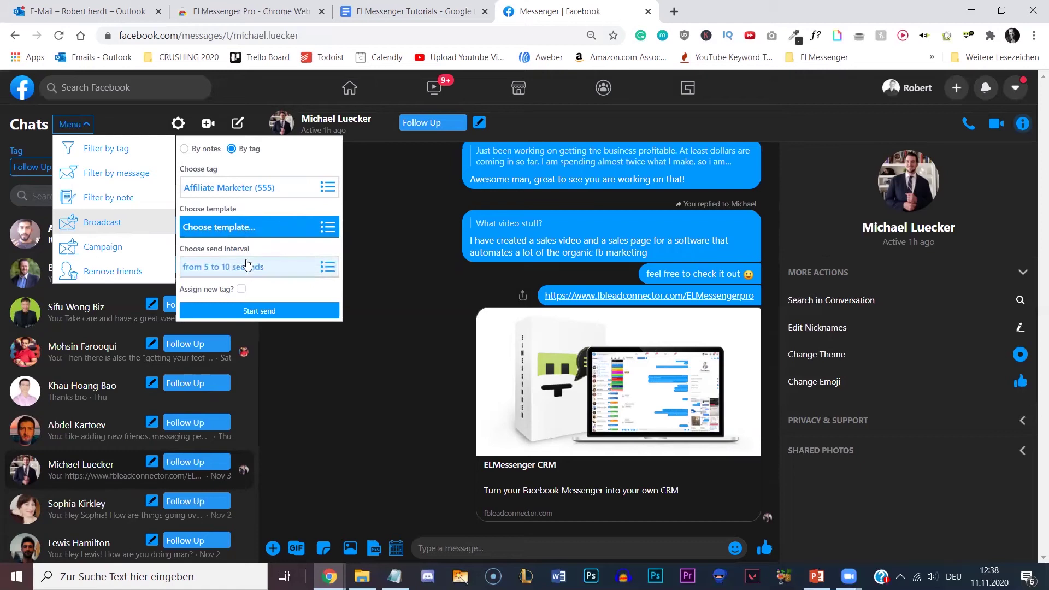
pyautogui.click(280, 273)
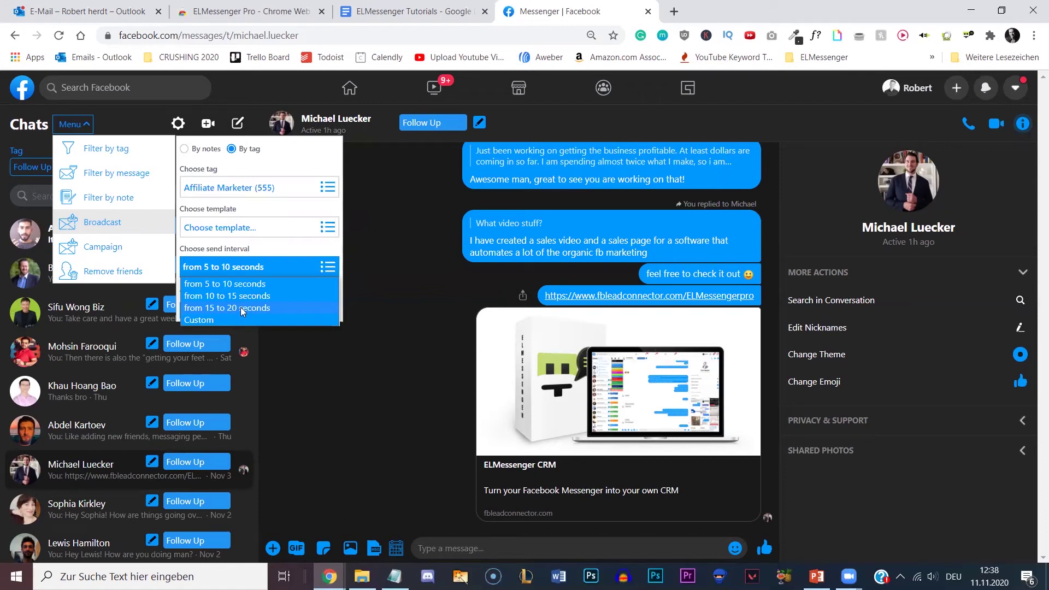
pyautogui.click(240, 307)
pyautogui.click(274, 227)
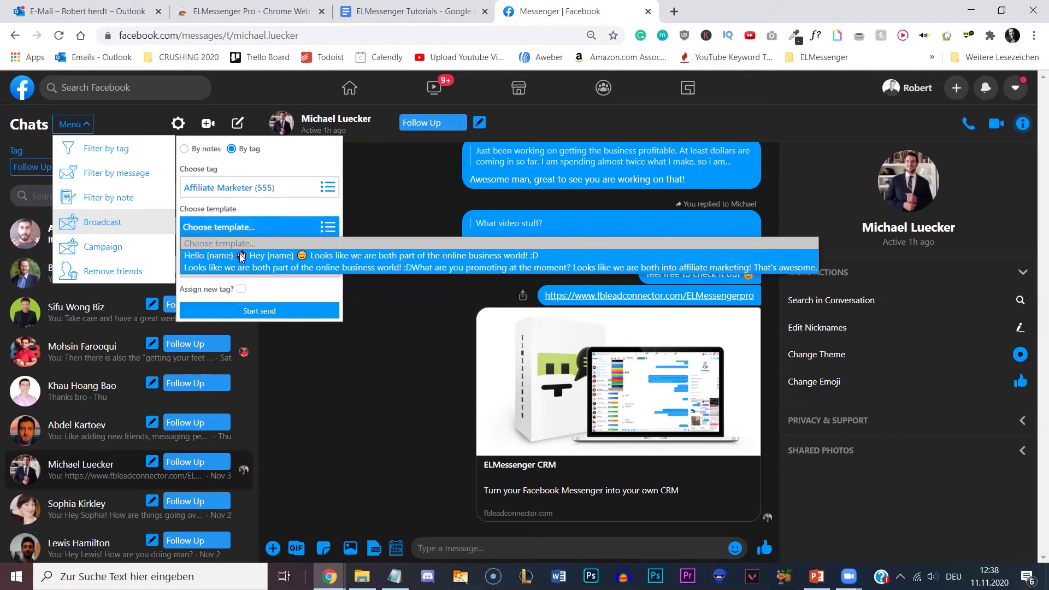
pyautogui.click(261, 269)
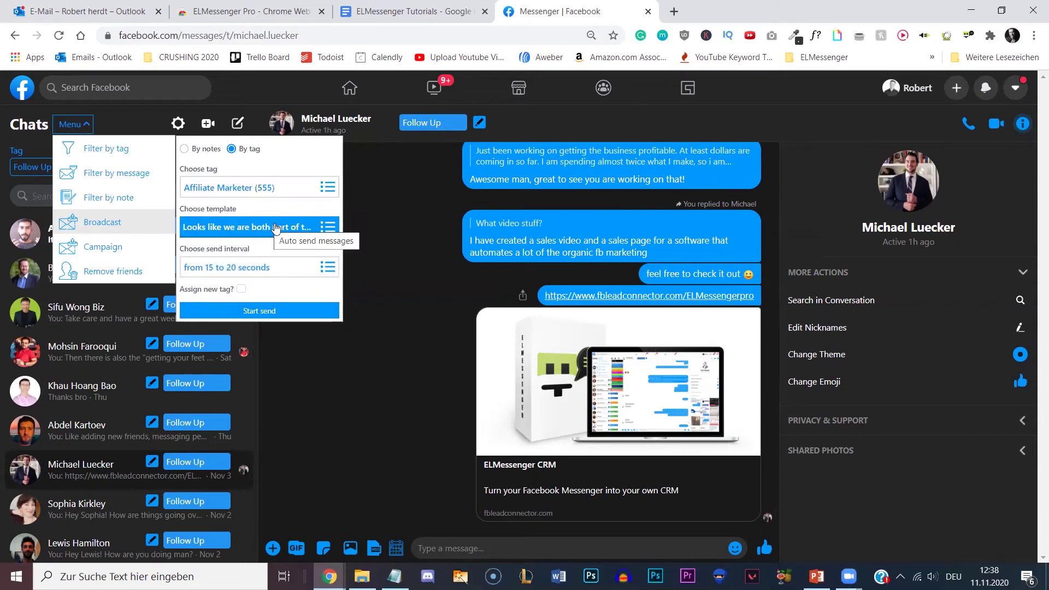
# - Add the message template "Hey {name}, how has your week been so far?" to the Follow Up tag in ELMessenger Pro and save it
pyautogui.click(947, 36)
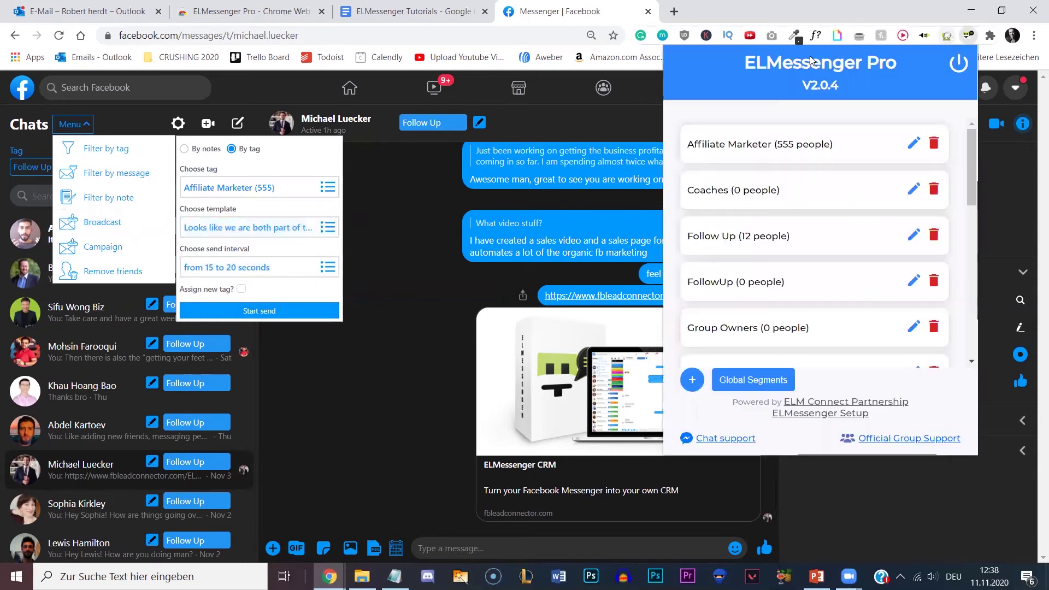
pyautogui.click(913, 236)
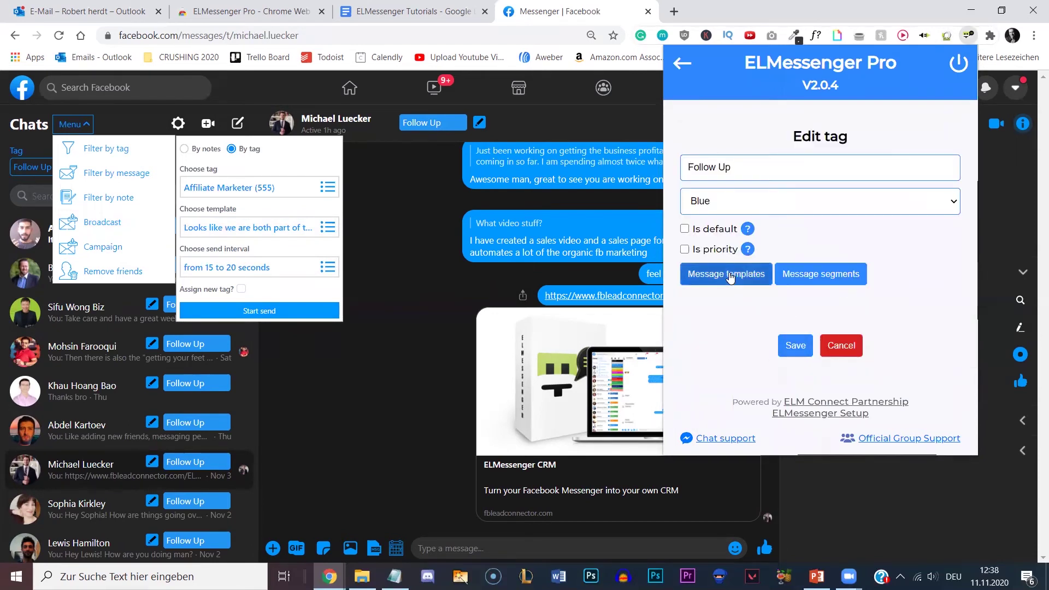
pyautogui.click(730, 278)
pyautogui.click(763, 331)
pyautogui.click(692, 380)
pyautogui.write('He')
pyautogui.click(707, 265)
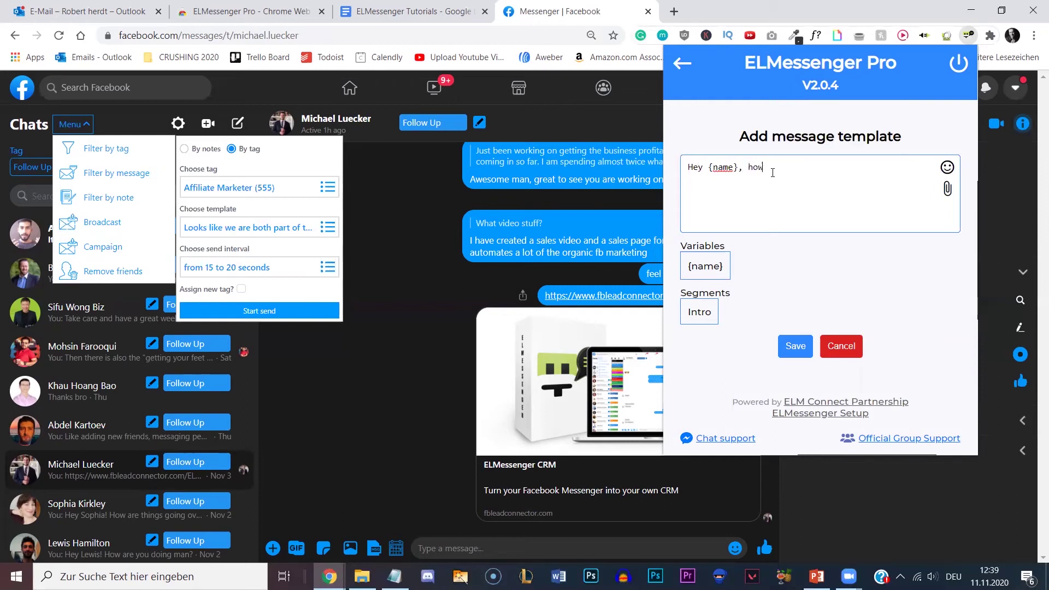
pyautogui.write(', how has your week been? so far?')
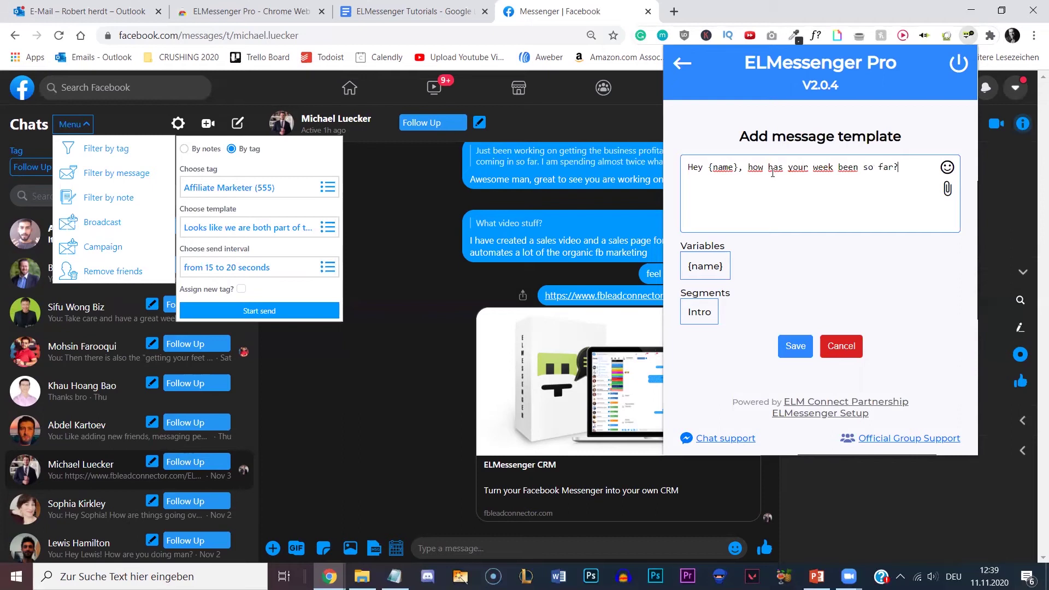
pyautogui.write('r')
pyautogui.click(796, 348)
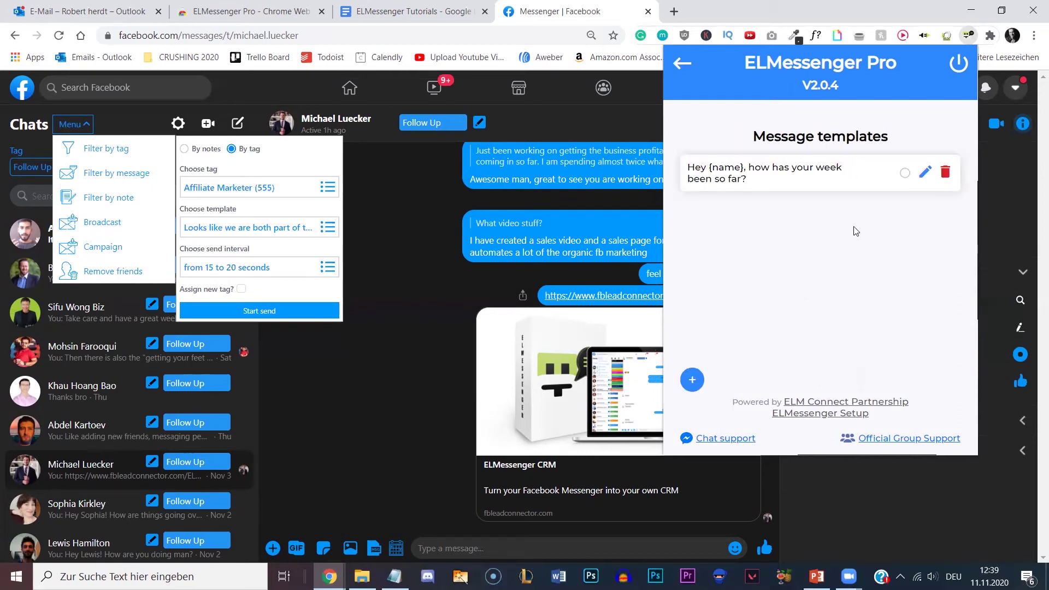
# - Set up a broadcast to the Follow Up tag using the "Hey {name}, how has your week been so far?" template
pyautogui.click(85, 125)
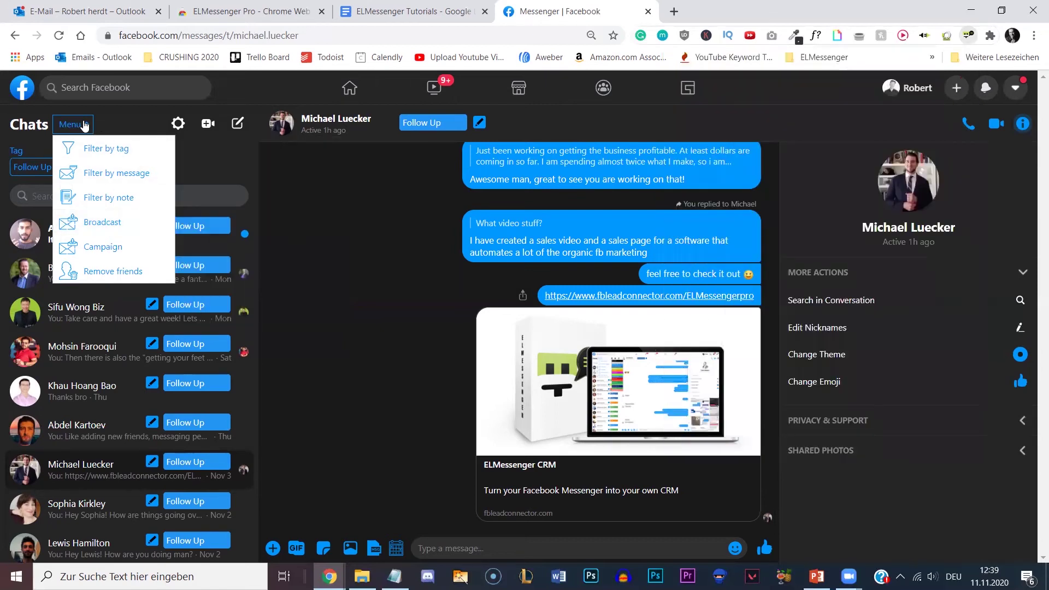
pyautogui.click(103, 221)
pyautogui.click(289, 188)
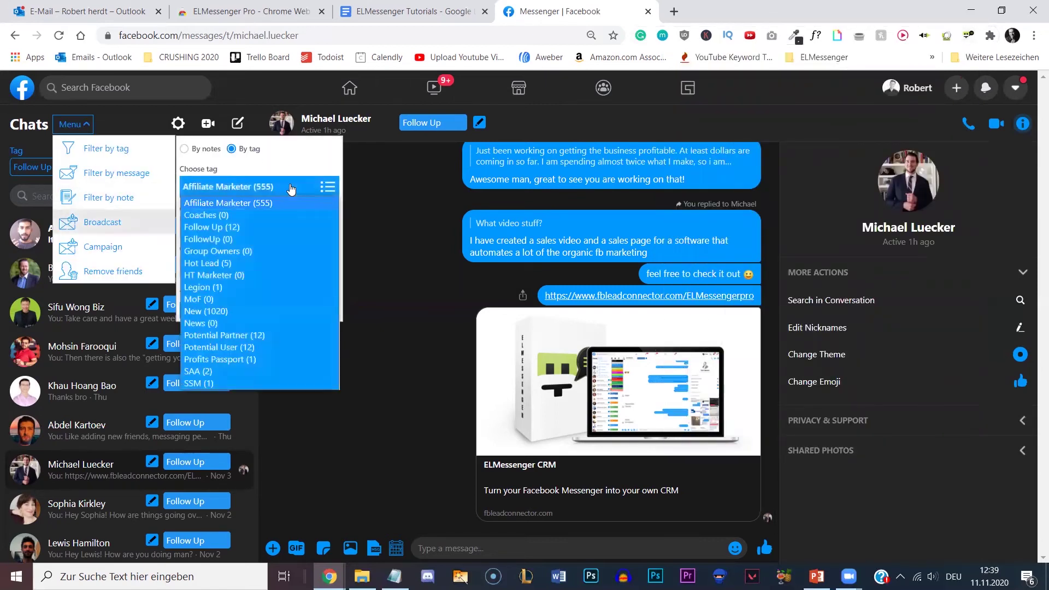
pyautogui.click(220, 229)
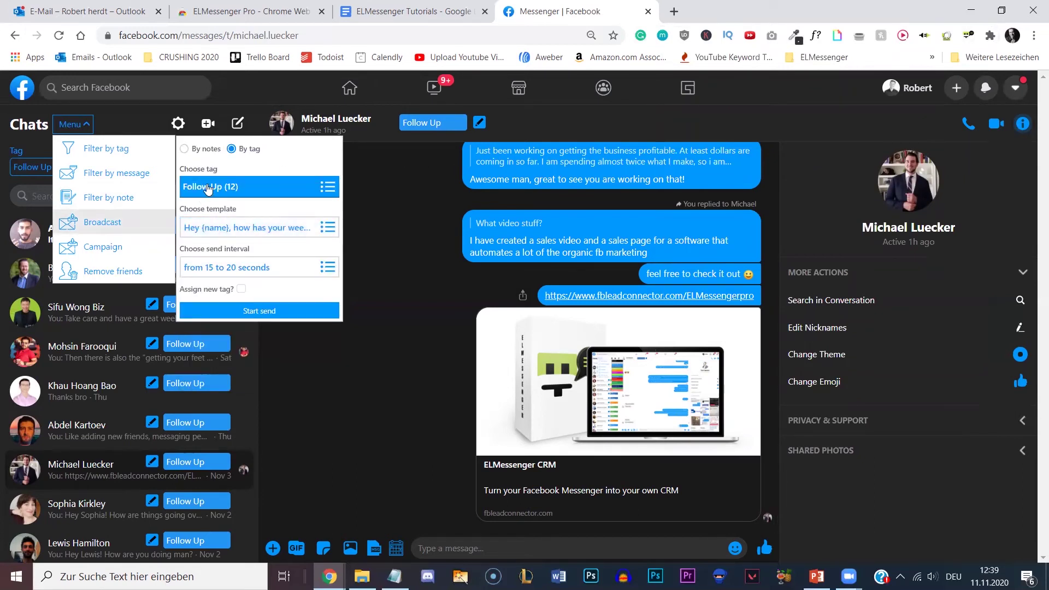
pyautogui.click(268, 228)
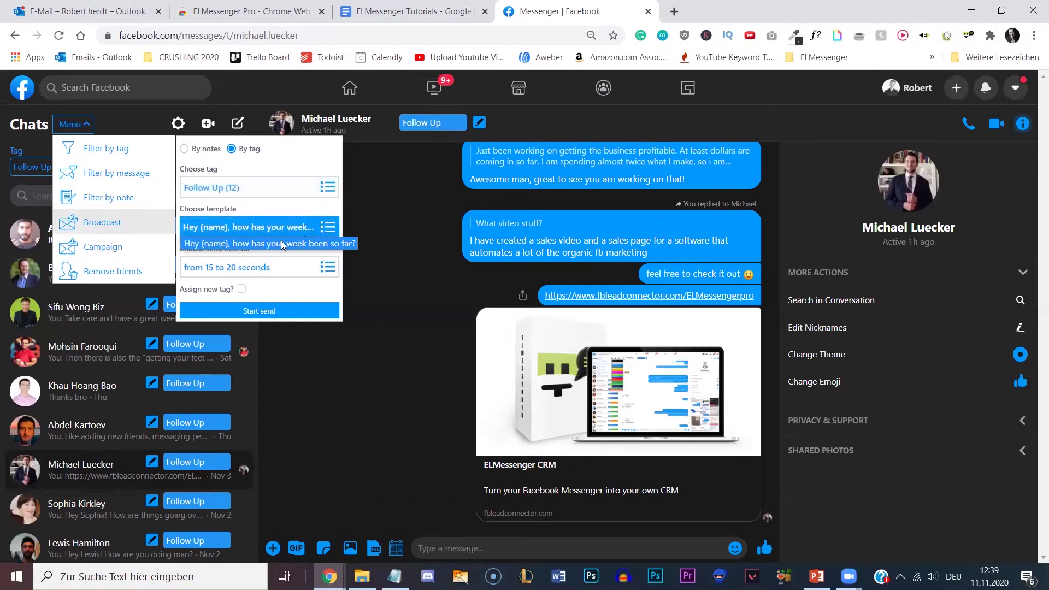
pyautogui.click(281, 242)
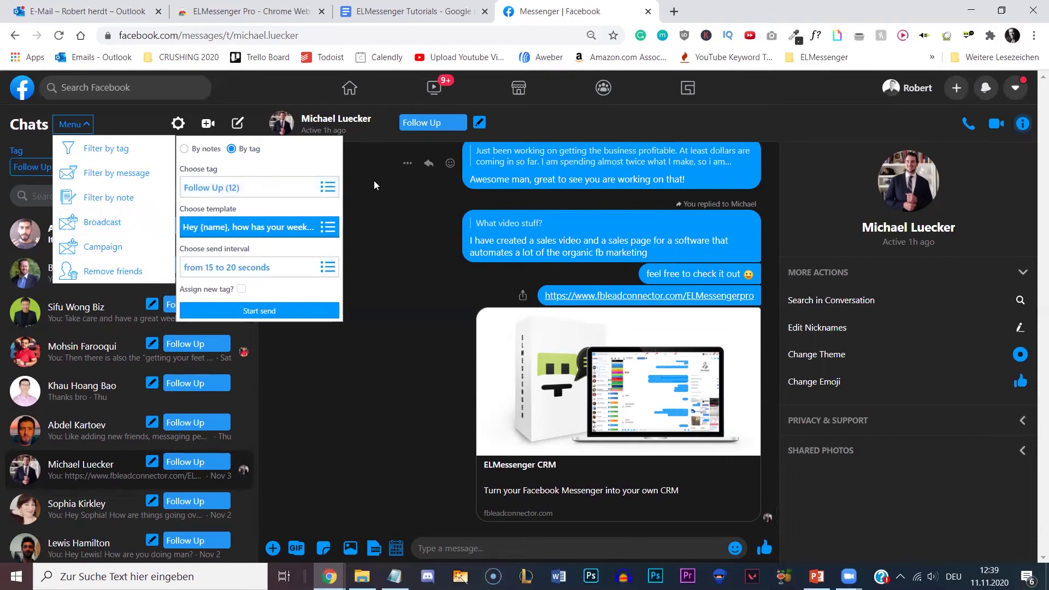
# - Target the broadcast by notes containing #followup, look through the available templates, and close the options without sending
pyautogui.click(184, 150)
pyautogui.click(242, 188)
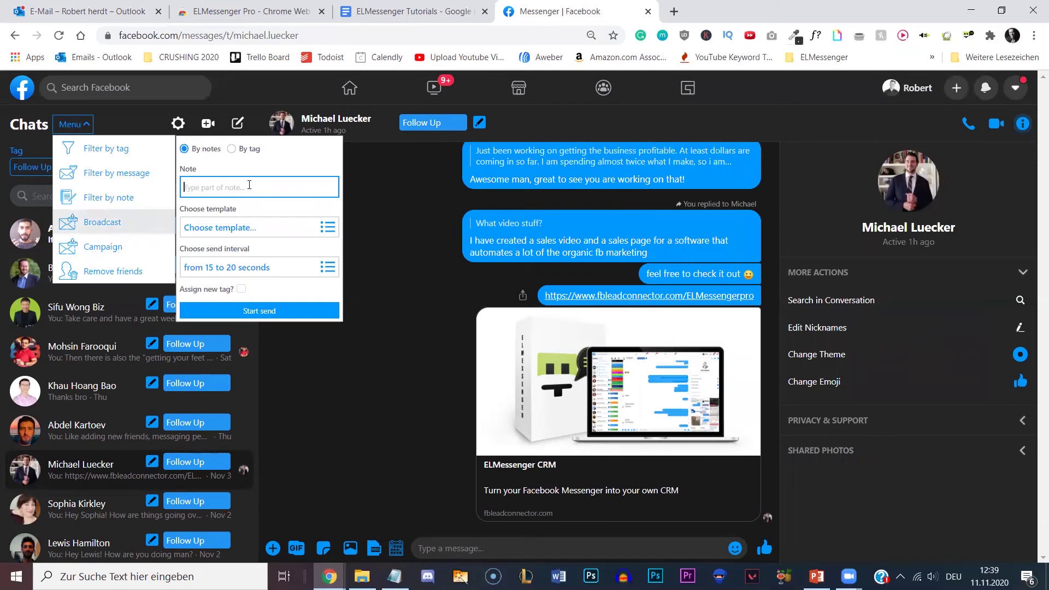
pyautogui.write('#followup')
pyautogui.click(305, 227)
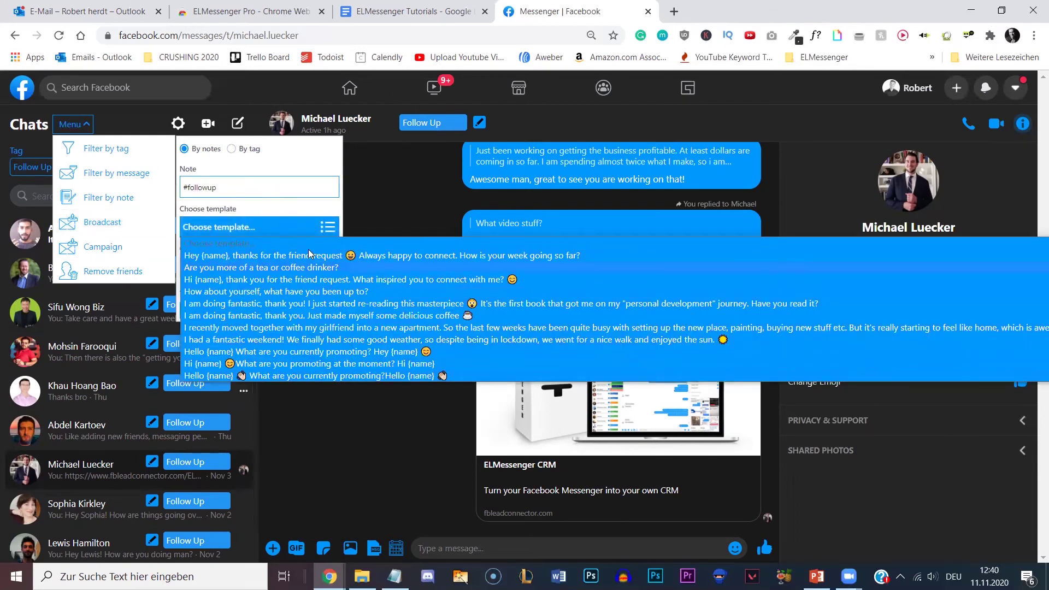
pyautogui.click(257, 227)
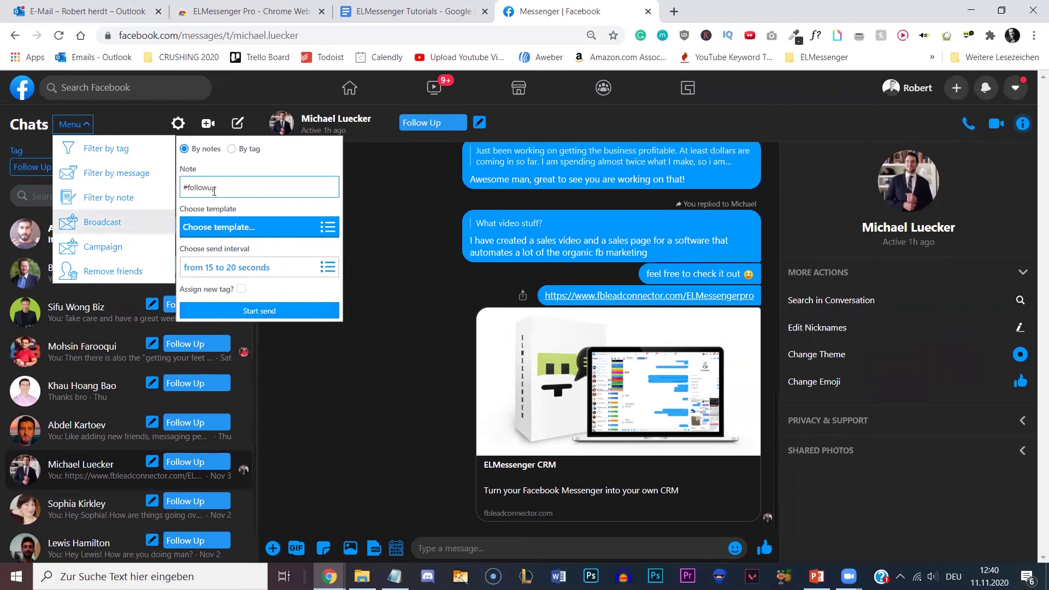
pyautogui.click(116, 121)
pyautogui.click(88, 125)
# - Examine the filter by note and filter by message options, and close them without applying a filter
pyautogui.click(87, 125)
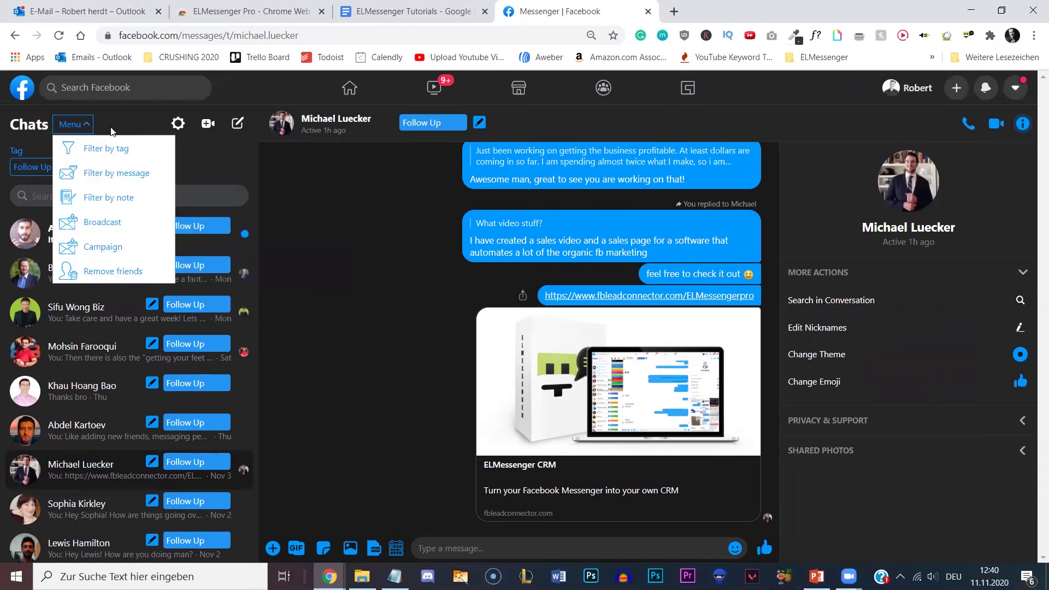
pyautogui.click(108, 198)
pyautogui.click(239, 168)
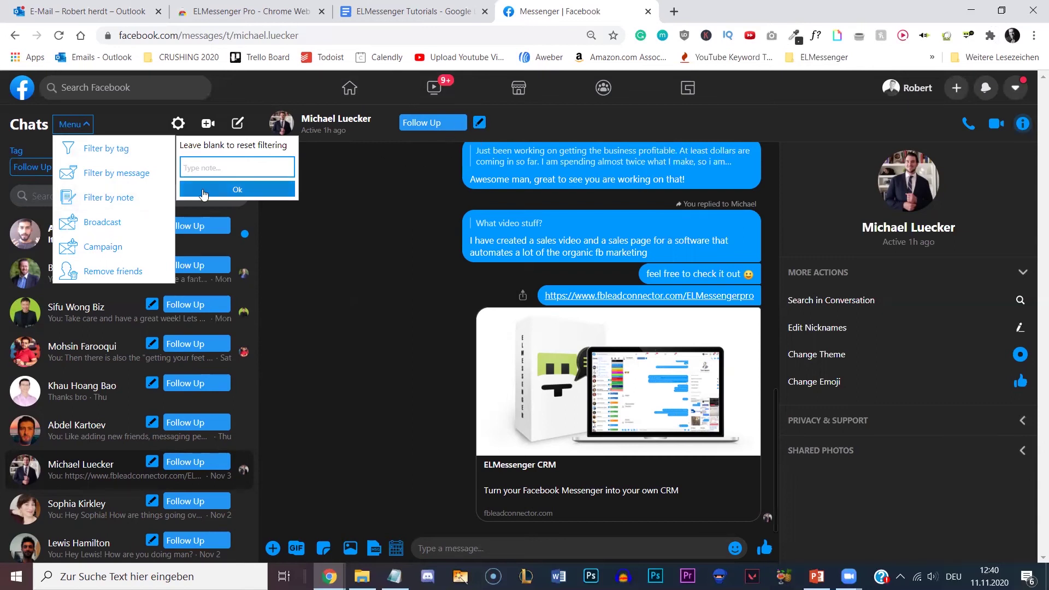
pyautogui.click(116, 173)
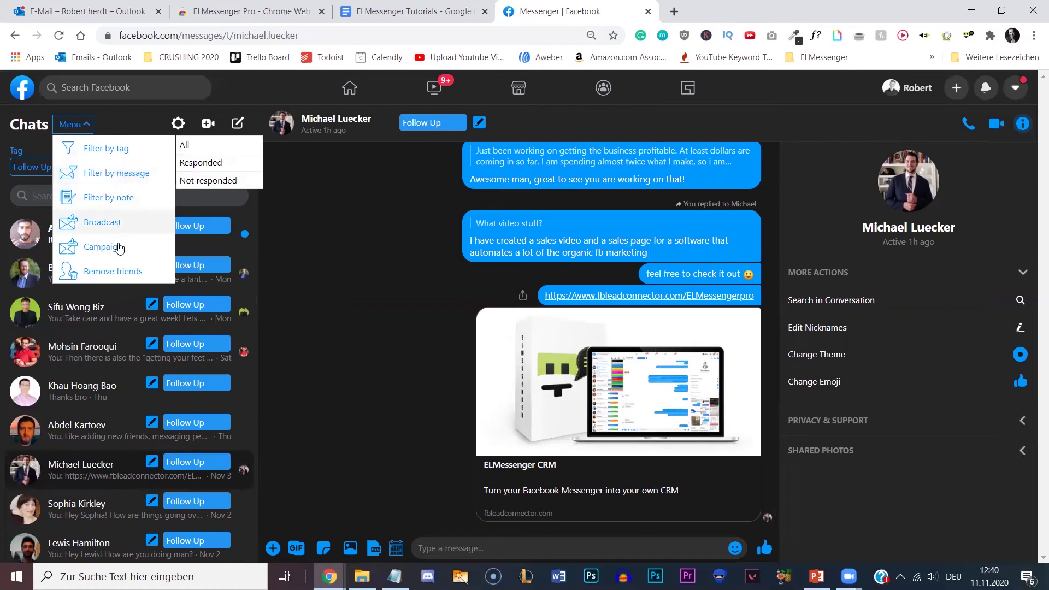
pyautogui.click(87, 125)
# - Examine the tag choices for removing friends, keep Affiliate Marketer selected, and close the options without starting the removal
pyautogui.click(87, 126)
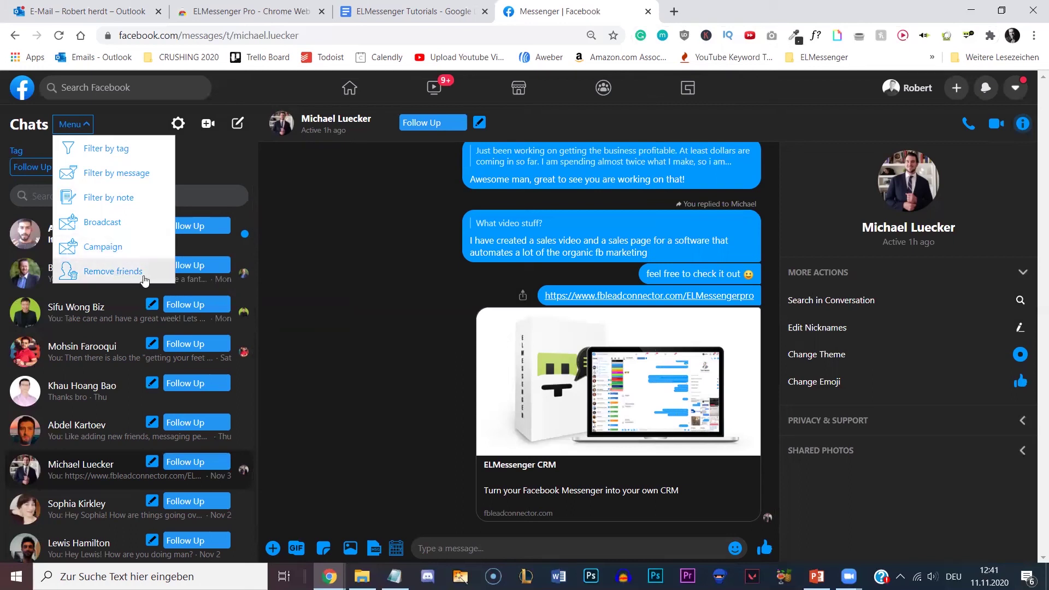
pyautogui.click(98, 275)
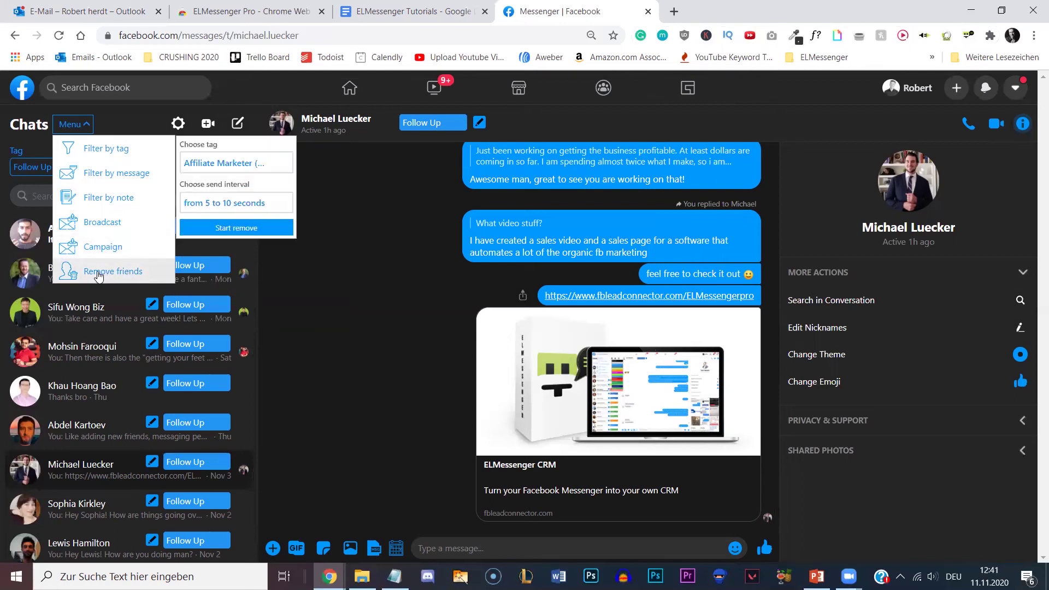
pyautogui.click(264, 164)
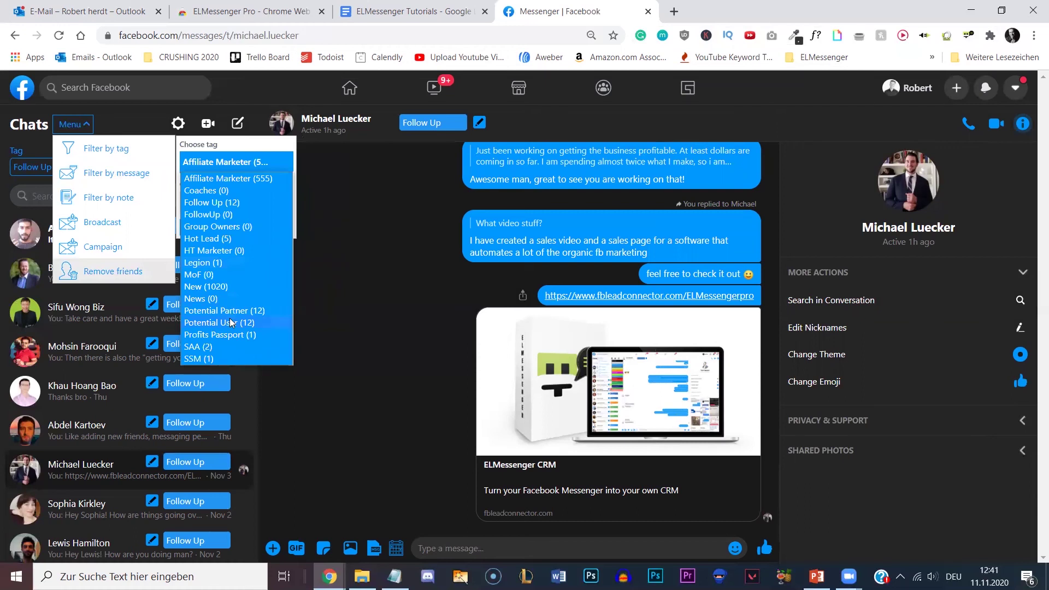
pyautogui.click(241, 162)
pyautogui.click(236, 218)
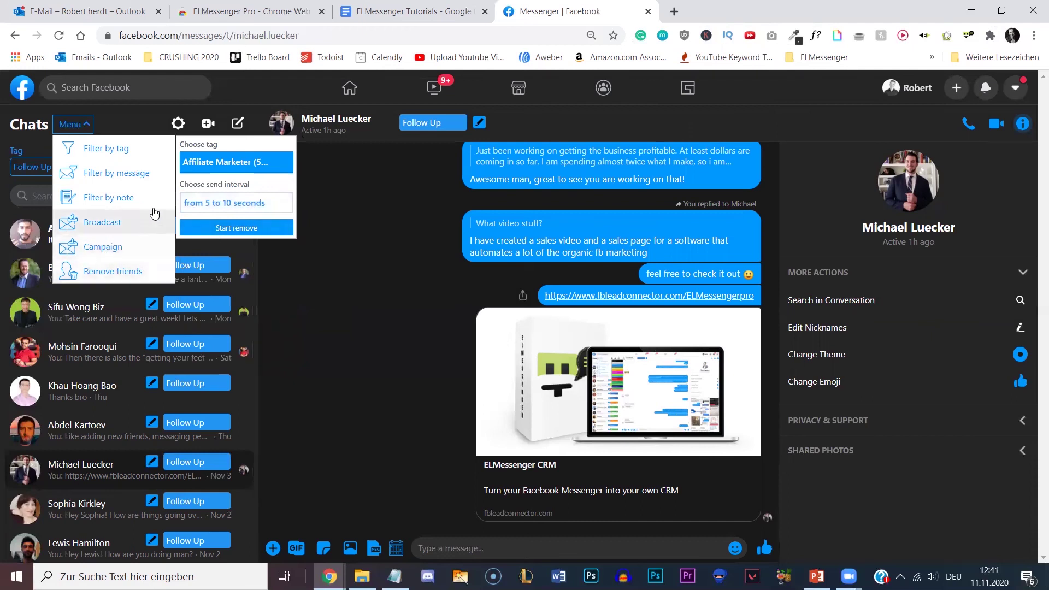
pyautogui.click(247, 164)
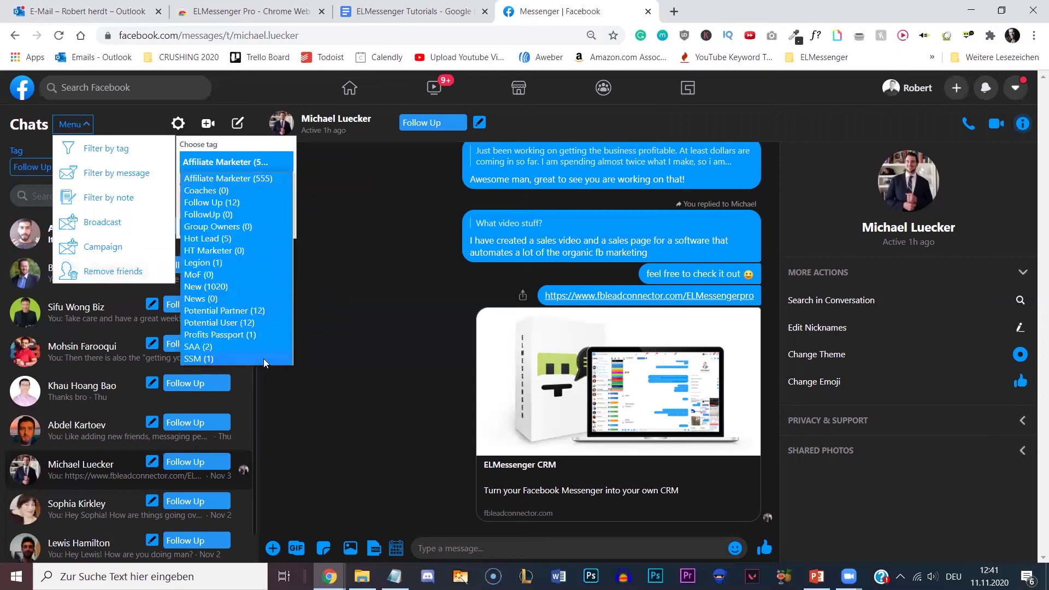
pyautogui.click(233, 160)
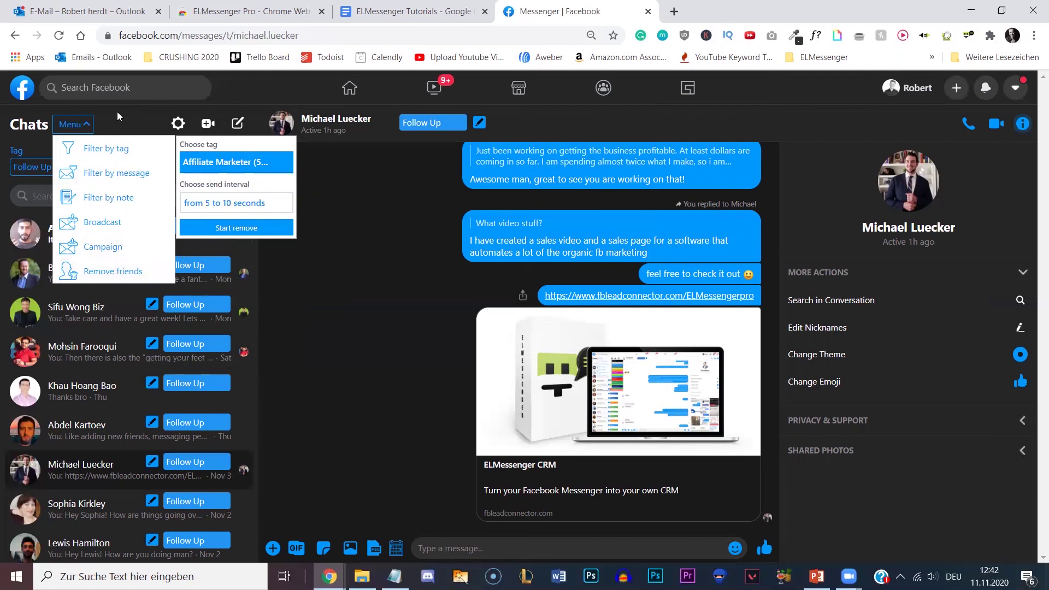
pyautogui.click(82, 120)
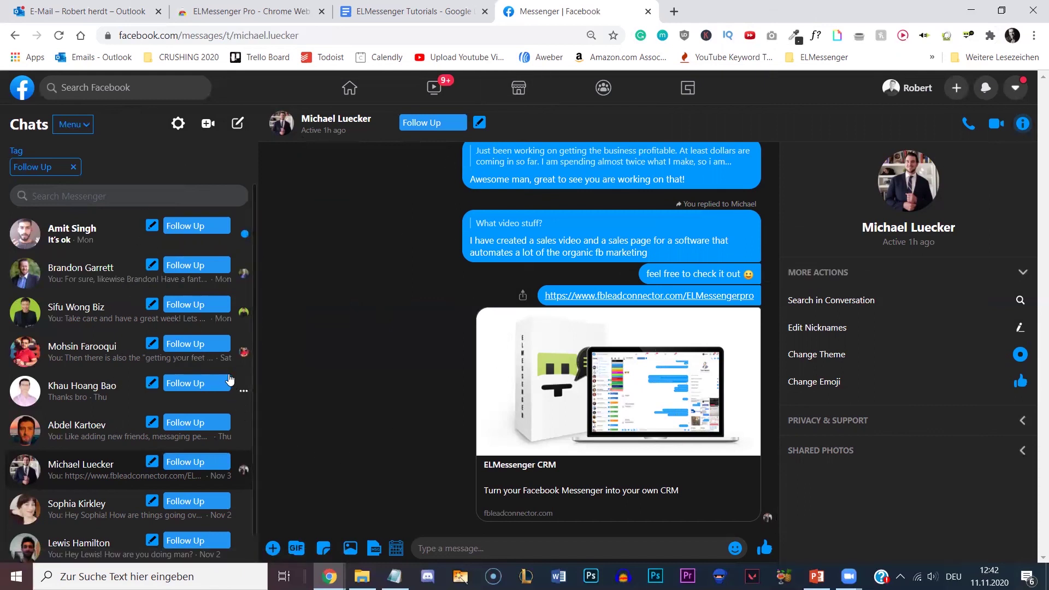
# - Open the ELMessenger Pro extension's tag manager
pyautogui.click(969, 36)
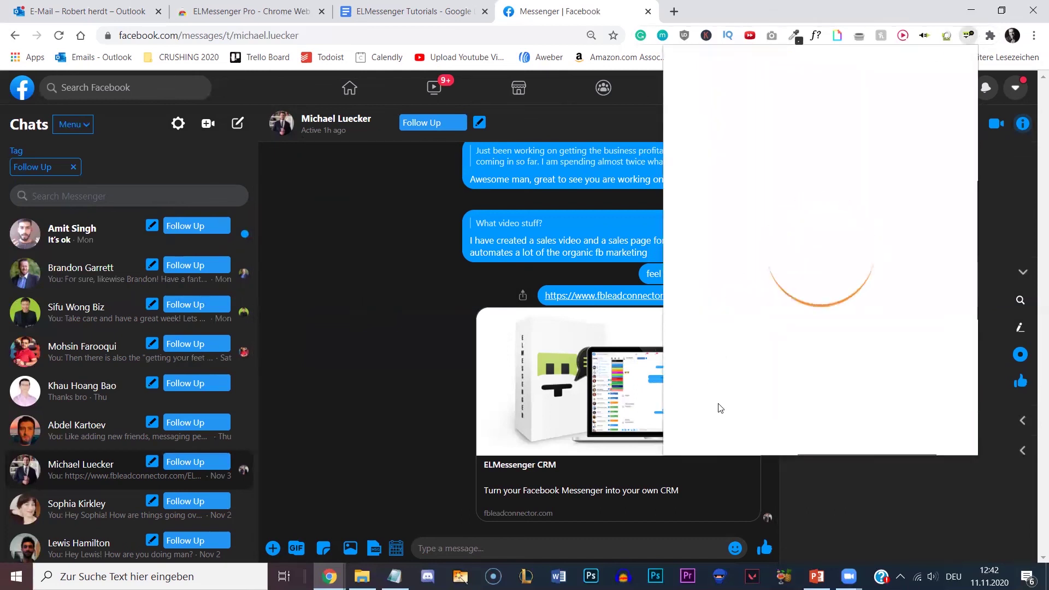